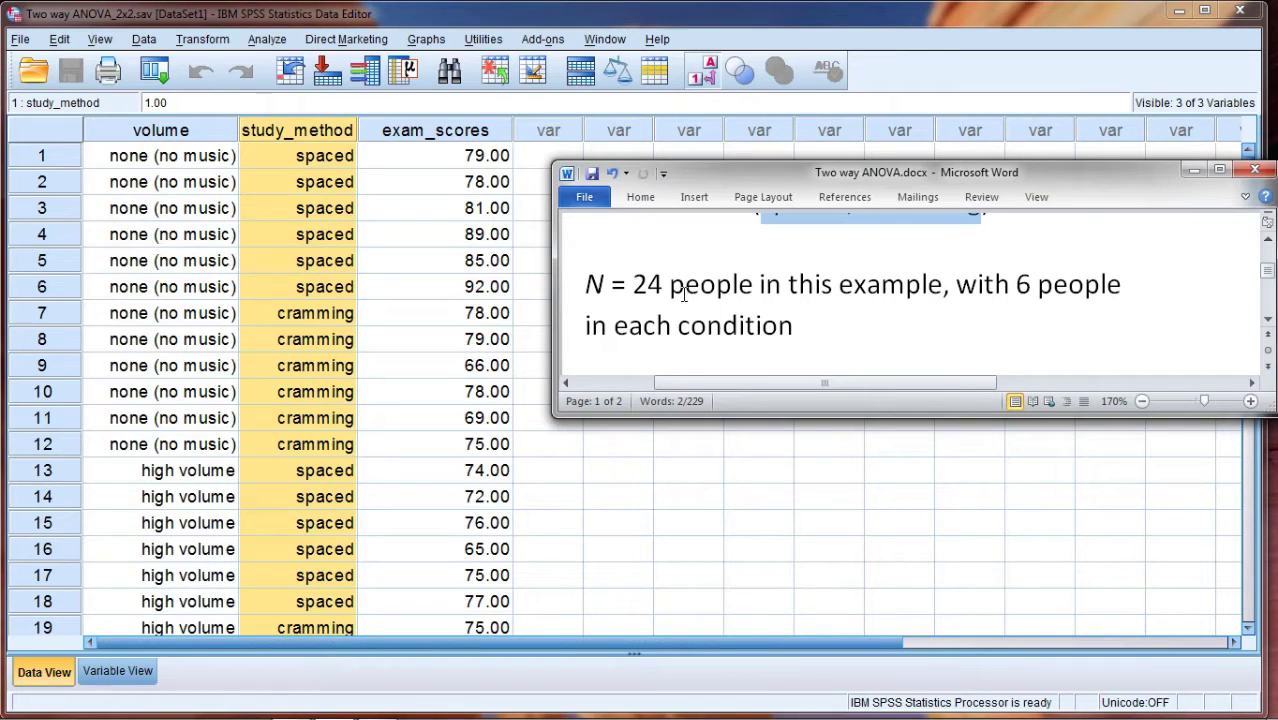
Bring the SPSS Data Editor with the exam-score dataset in front of the Word notes
click(566, 158)
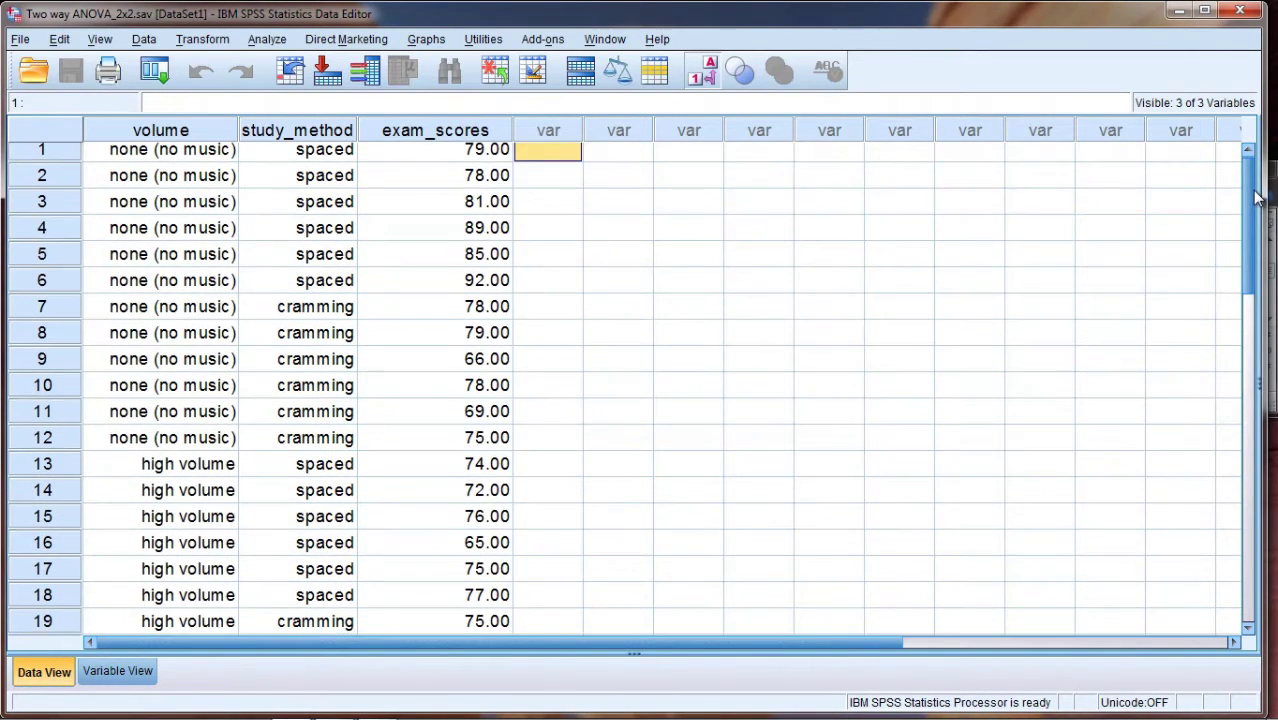
Select rows 1–6, the no-music spaced-study cases, in the Data View
drag(1257, 197, 1257, 252)
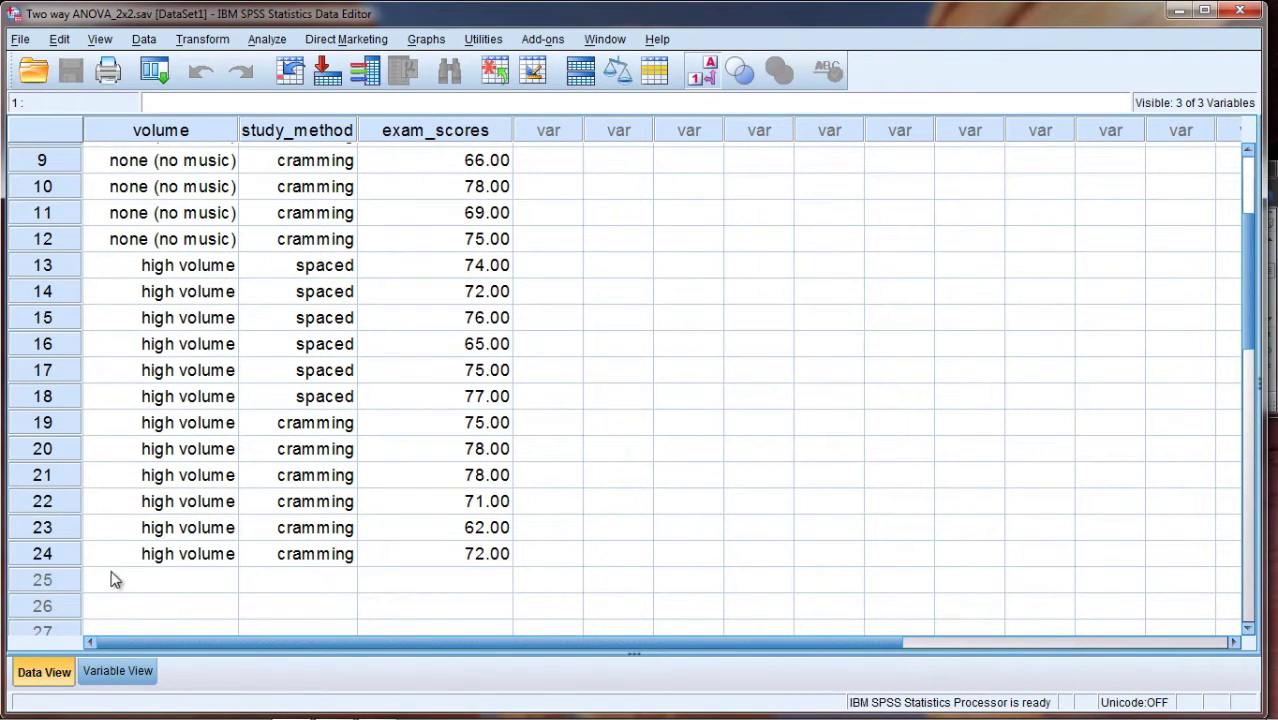
drag(45, 559, 10, 100)
click(340, 156)
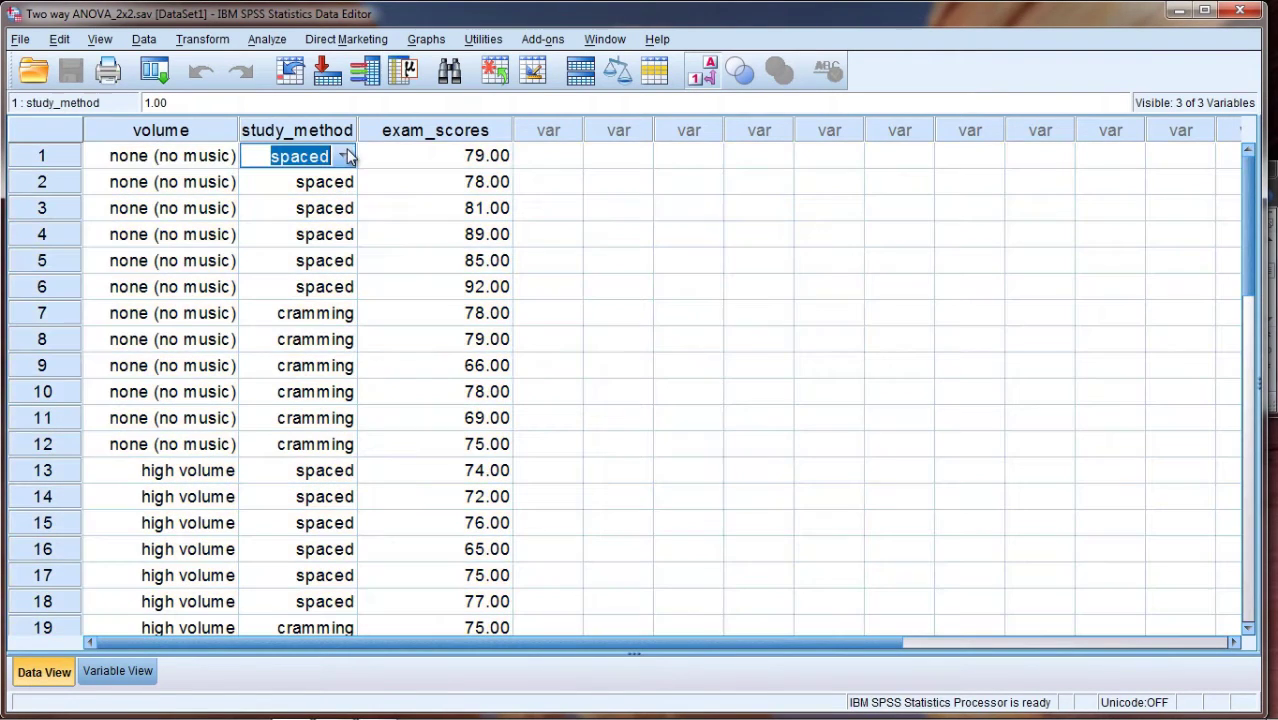
click(602, 205)
click(58, 157)
drag(58, 157, 55, 289)
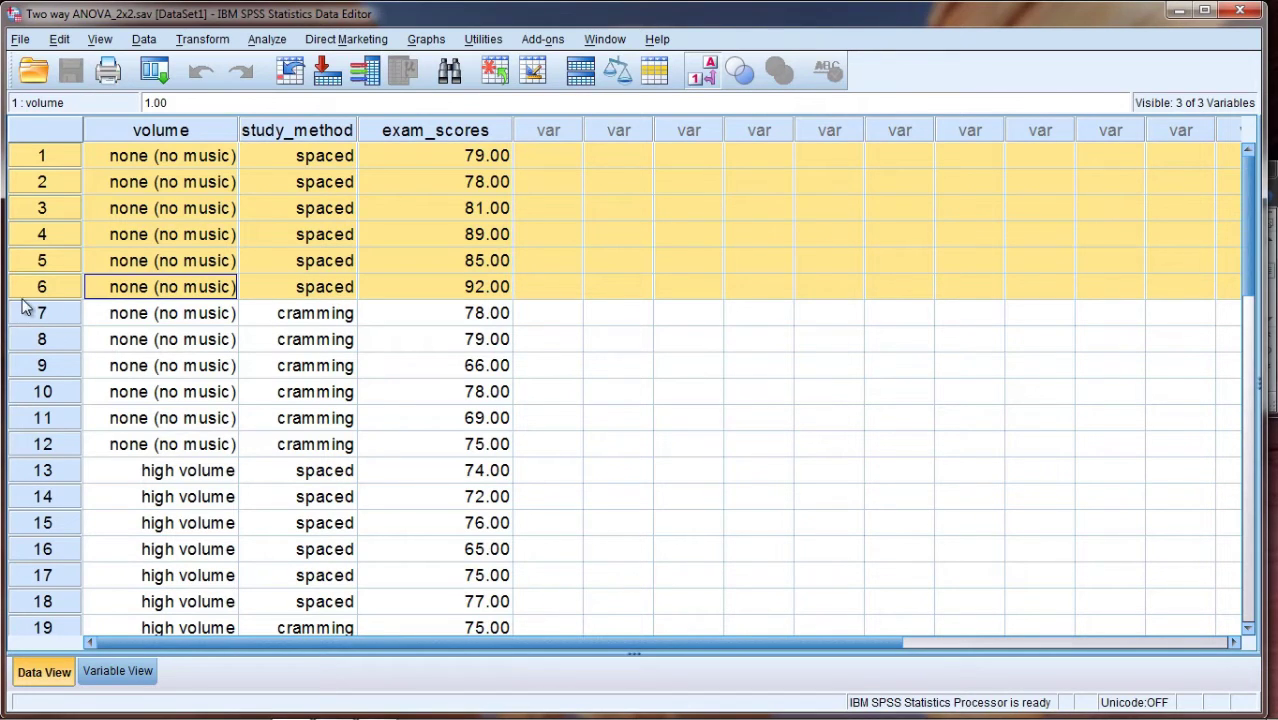
Select condition groups rows 7–12, 13–18 and 19–24, then rows 1–12 and the exam_scores column
drag(30, 313, 44, 455)
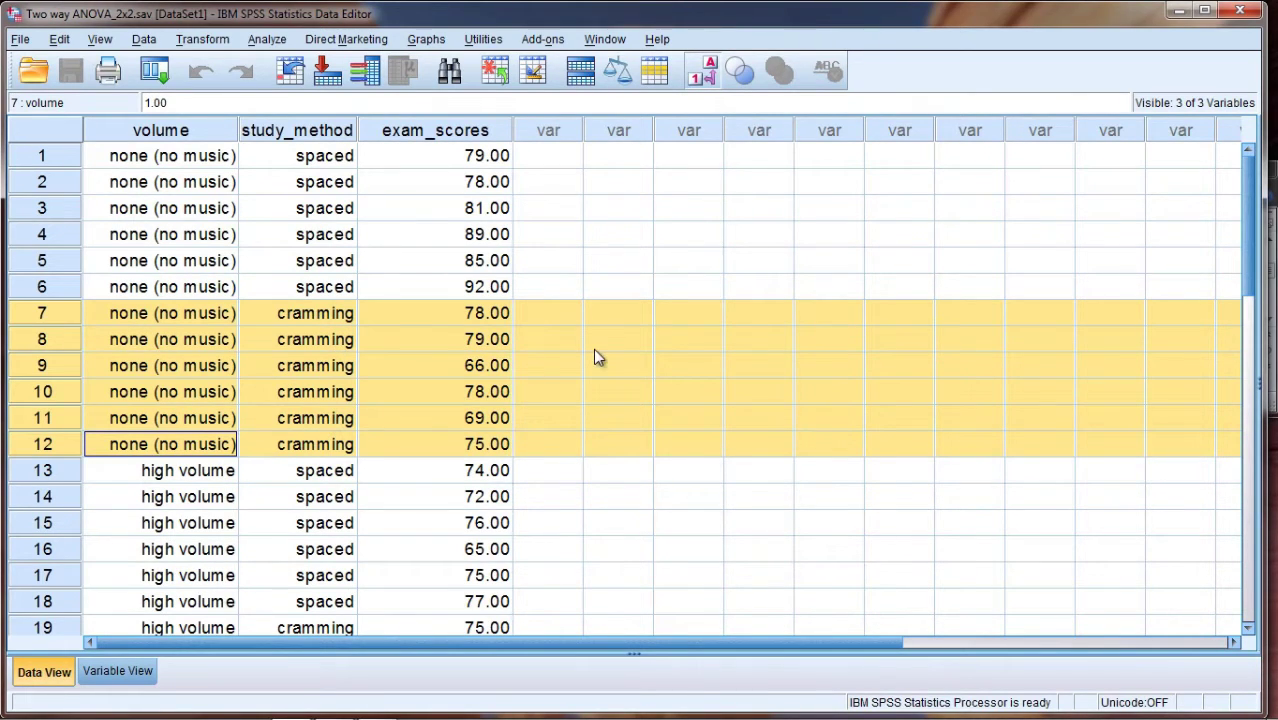
drag(40, 470, 35, 598)
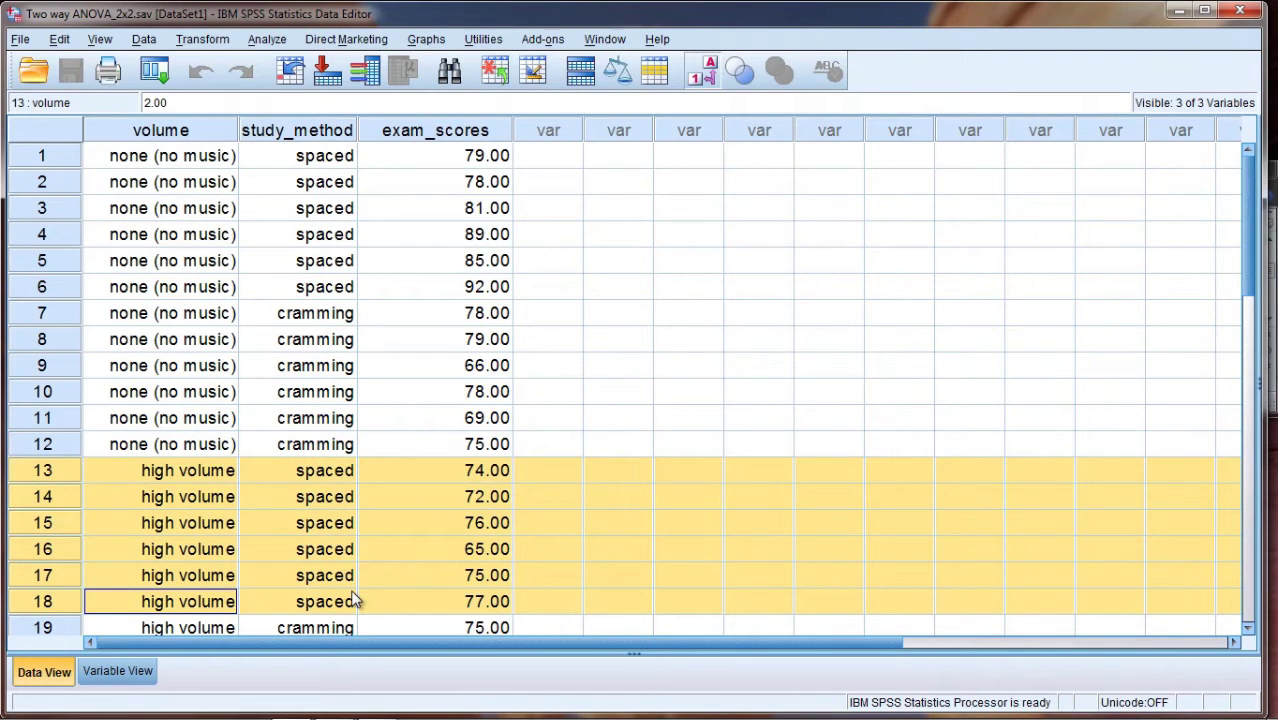
drag(1250, 283, 1244, 330)
drag(42, 433, 42, 563)
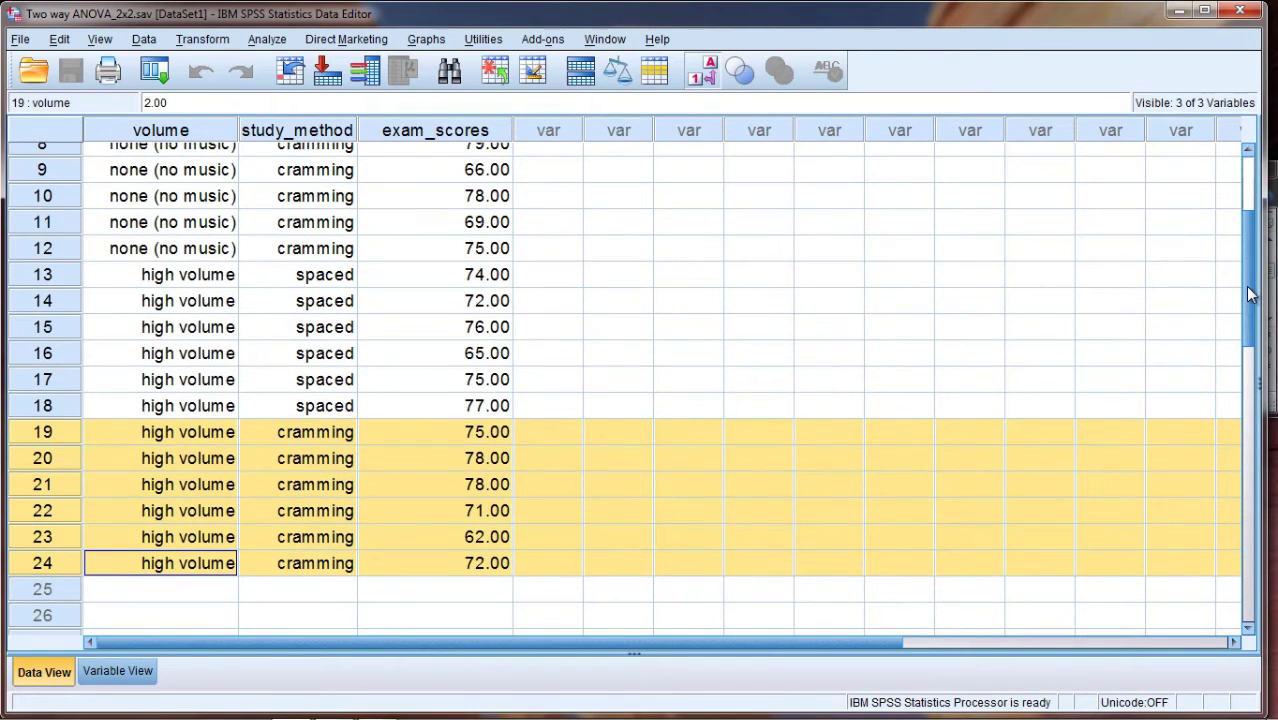
drag(1249, 295, 1244, 115)
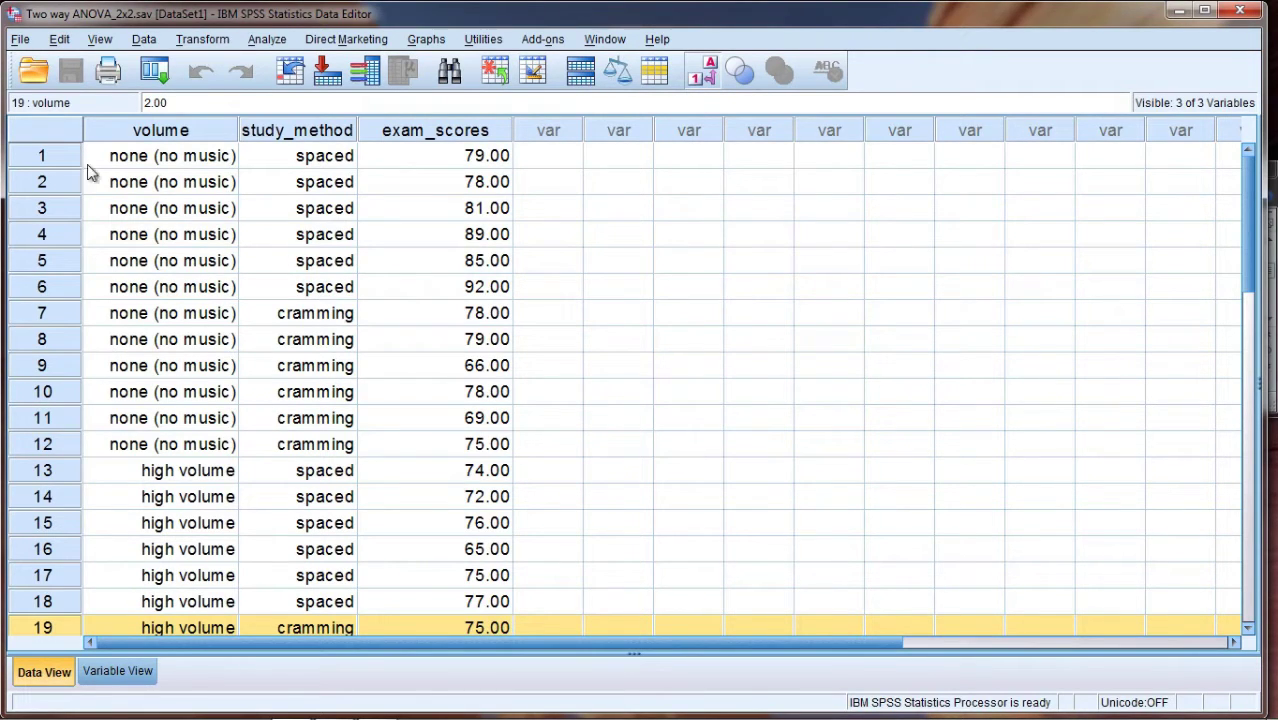
drag(59, 159, 50, 620)
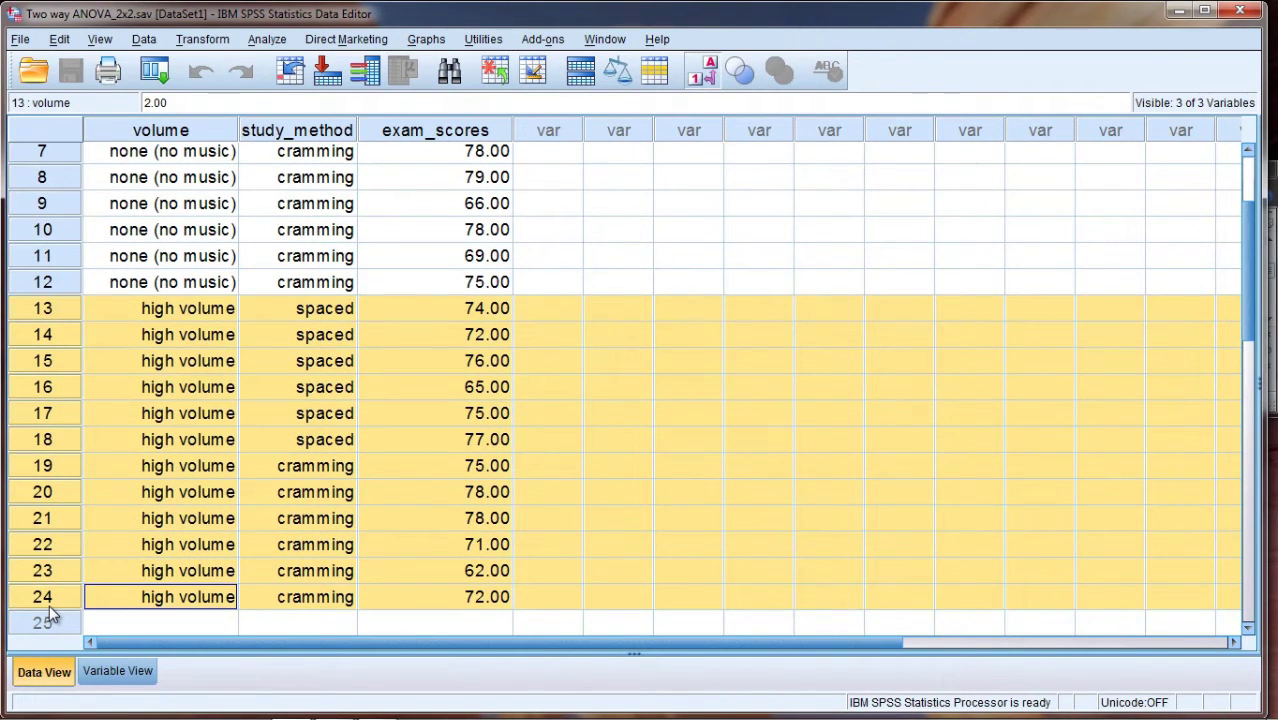
click(430, 130)
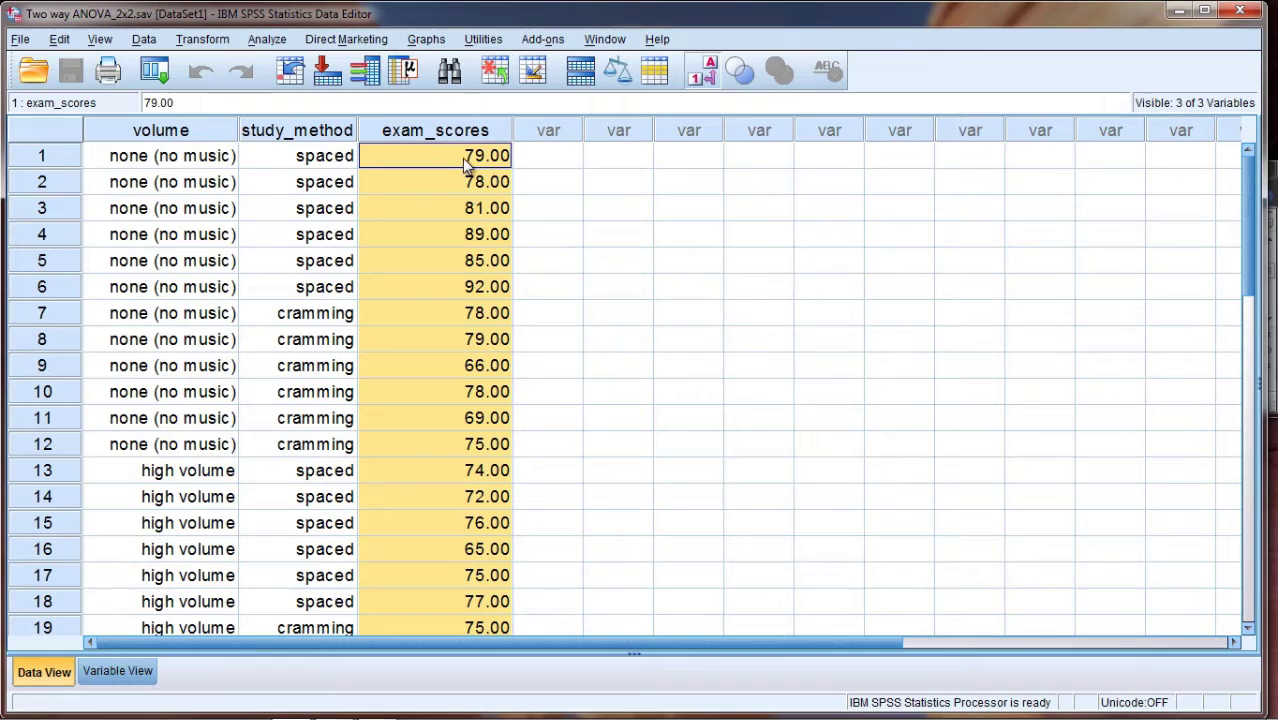
Select the volume and study_method columns together, then switch to the Word notes
click(210, 136)
shift+click(264, 136)
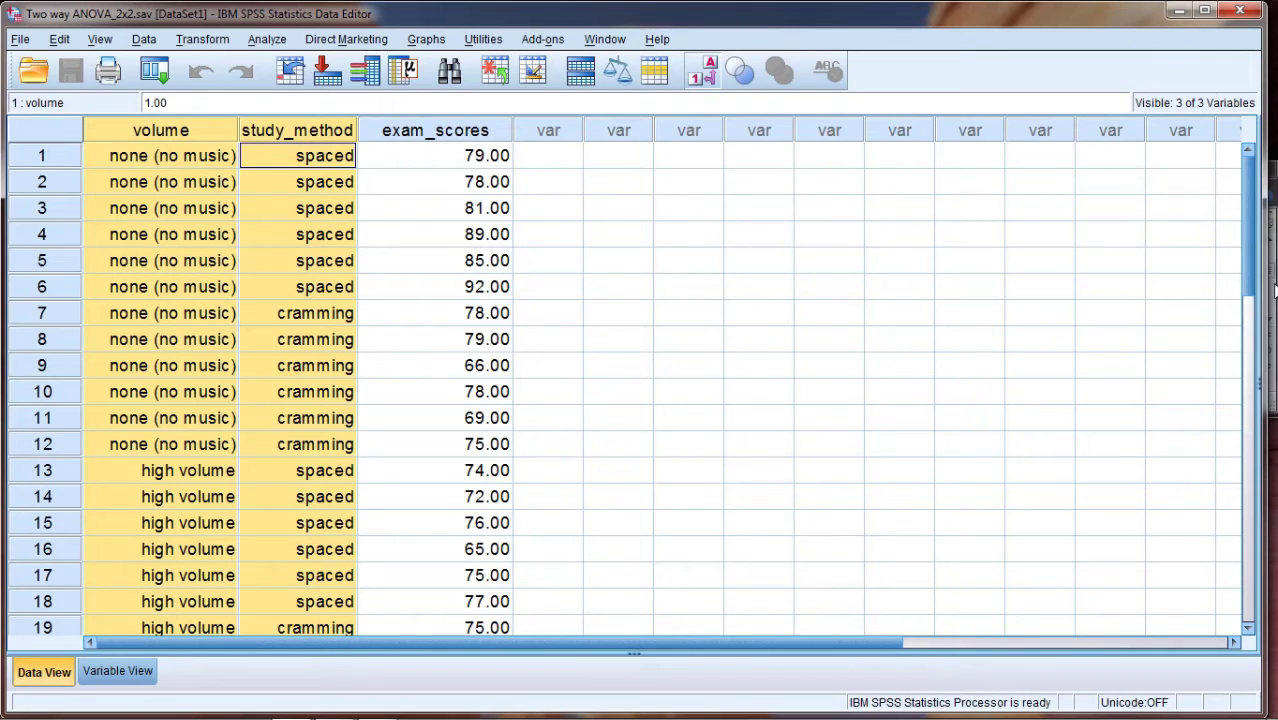
key(alt+Tab)
key(alt+Tab)
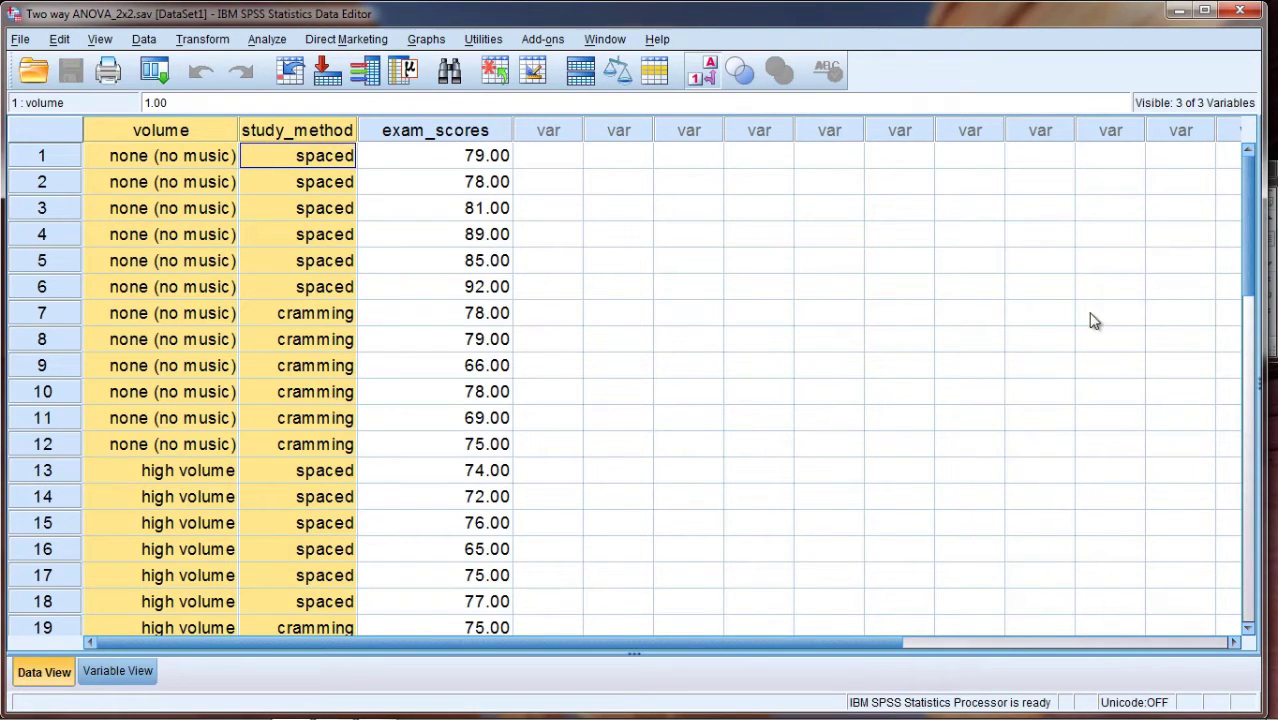
Highlight the parts of '2 x 2 ANOVA = 4 conditions total' in the Word note
key(alt+Tab)
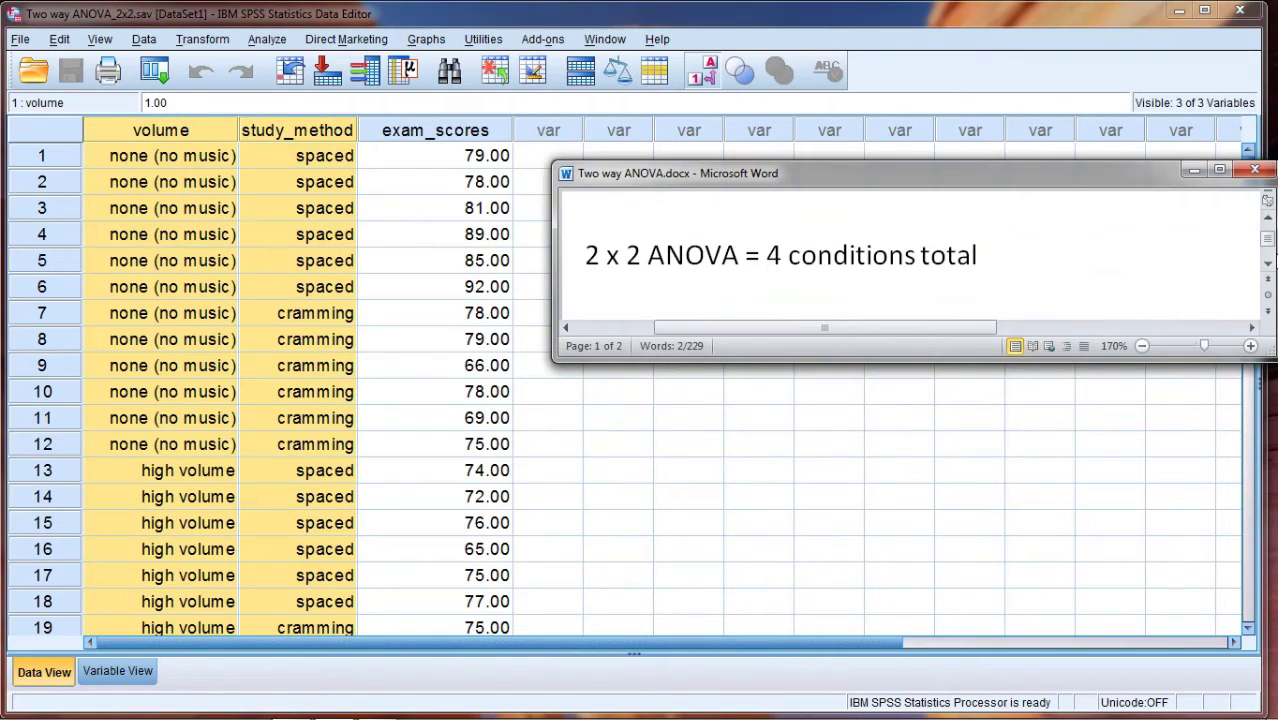
drag(585, 256, 600, 256)
drag(605, 257, 620, 258)
click(601, 256)
drag(625, 256, 606, 256)
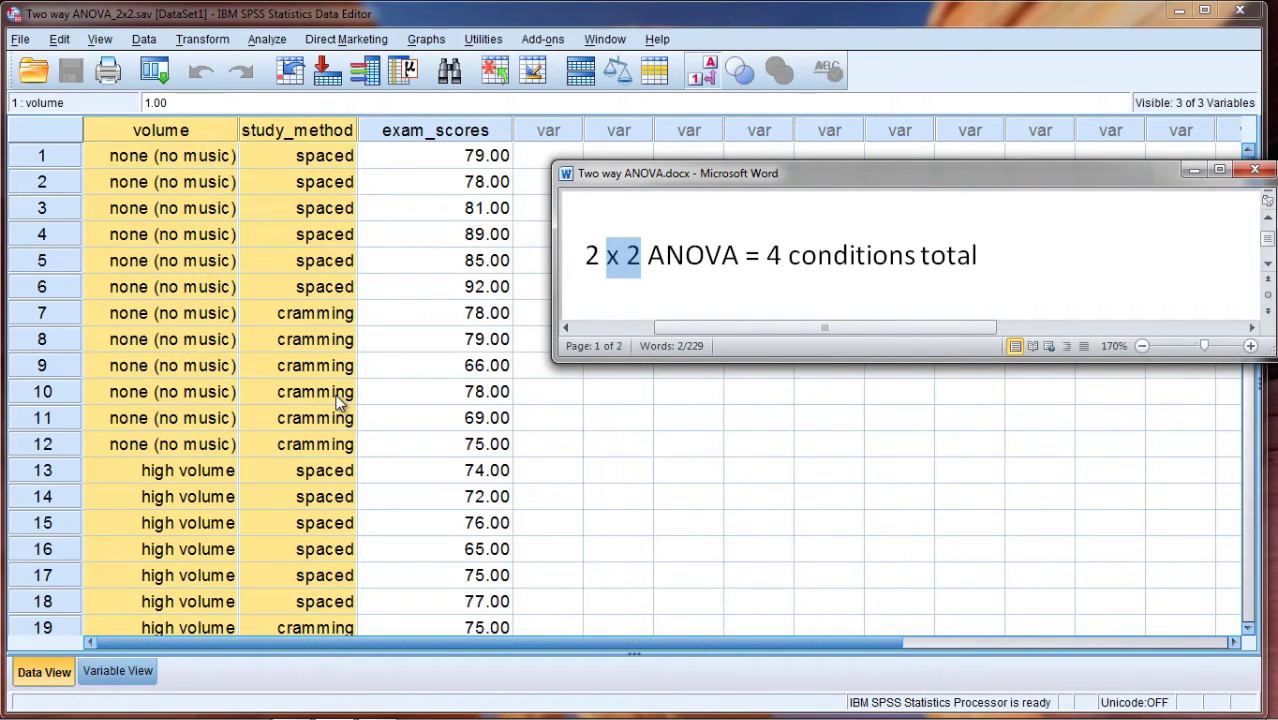
double_click(594, 255)
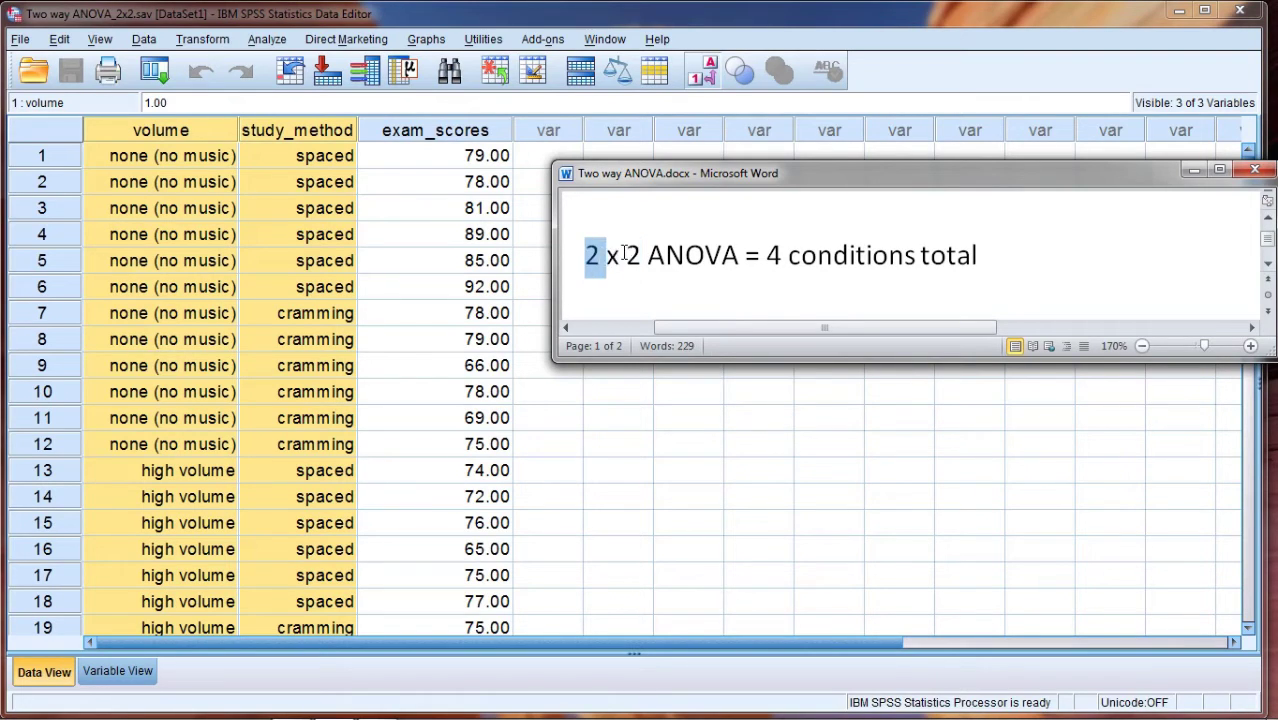
drag(624, 253, 676, 255)
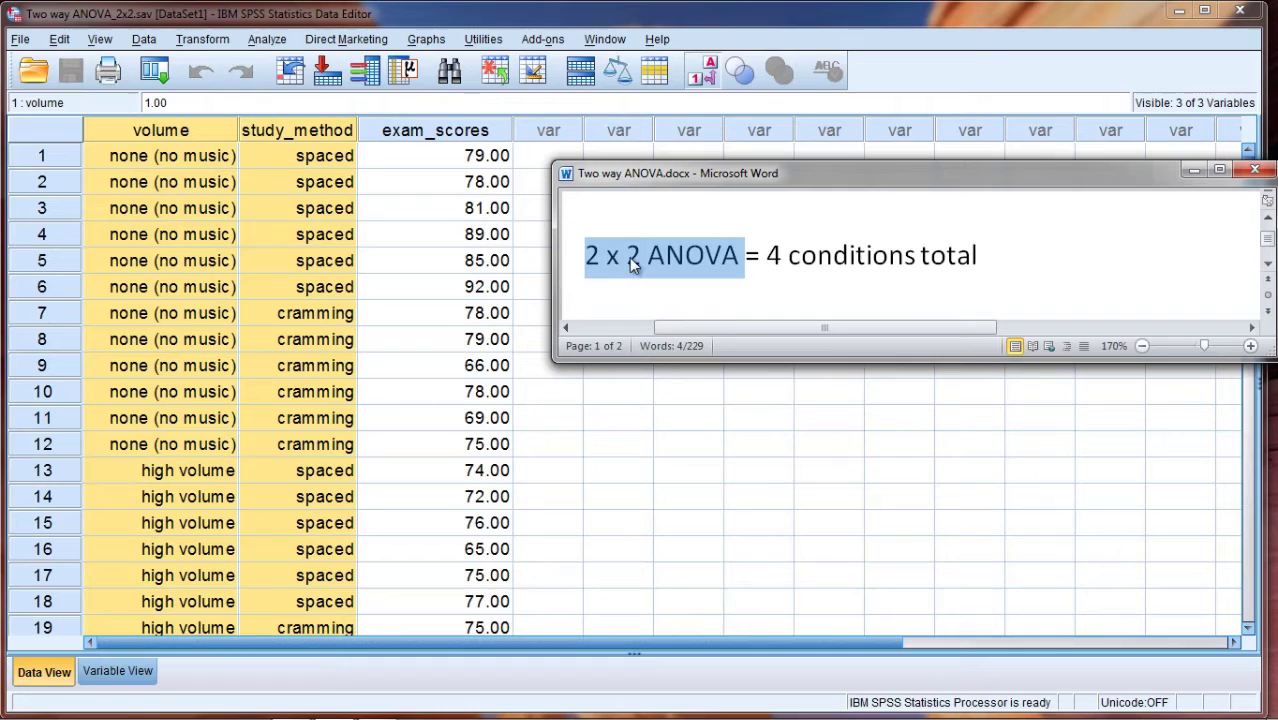
drag(767, 255, 964, 256)
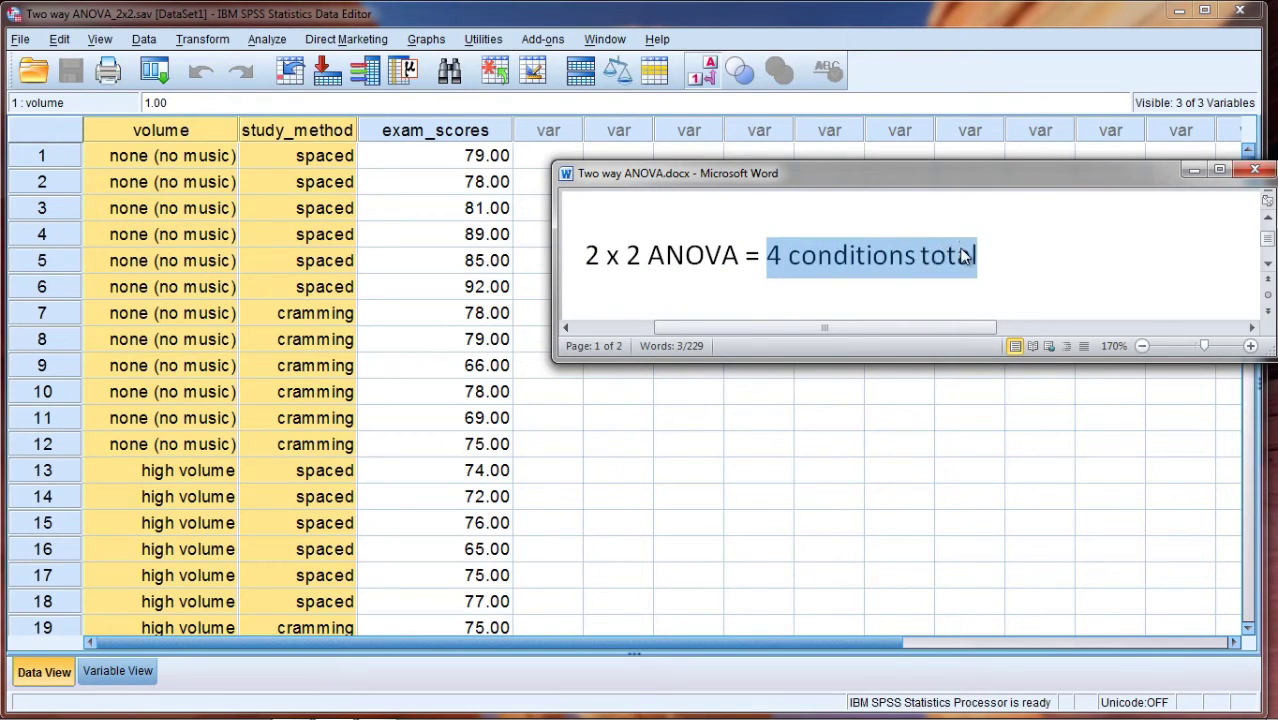
Select the no-music rows 1–6 and the first high volume row 13
click(56, 166)
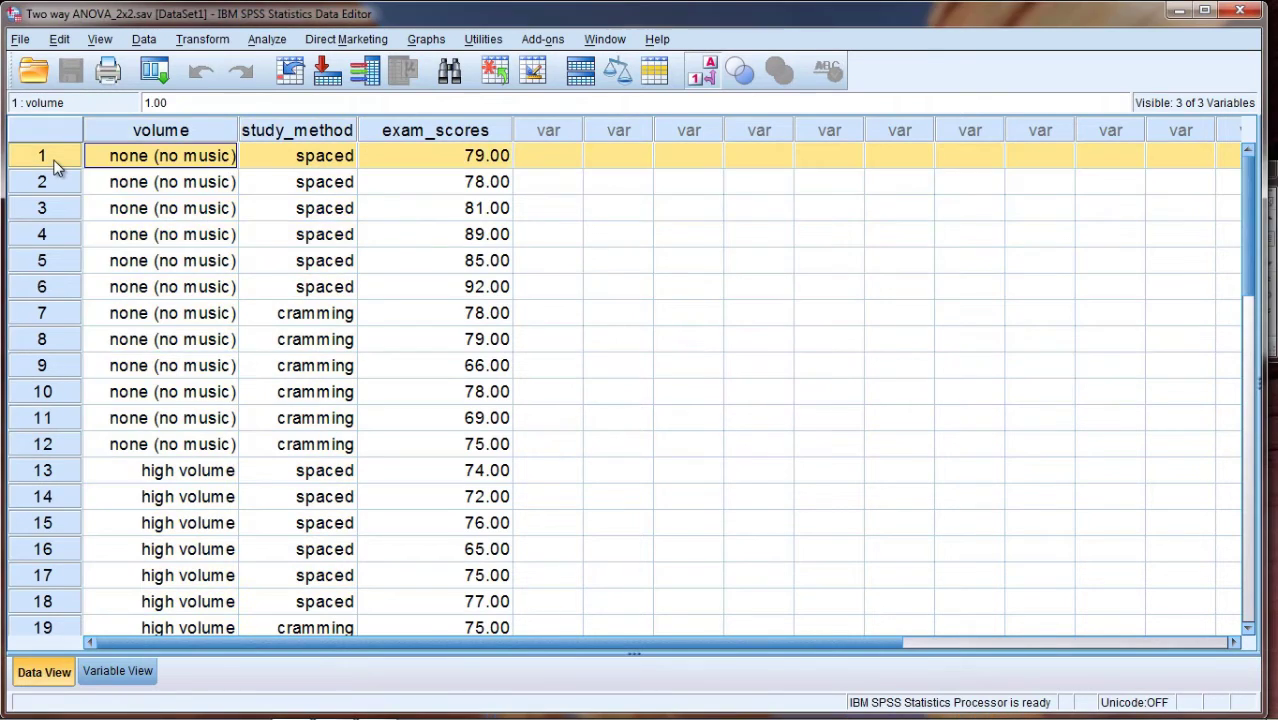
drag(56, 166, 58, 601)
click(63, 476)
key(alt+Tab)
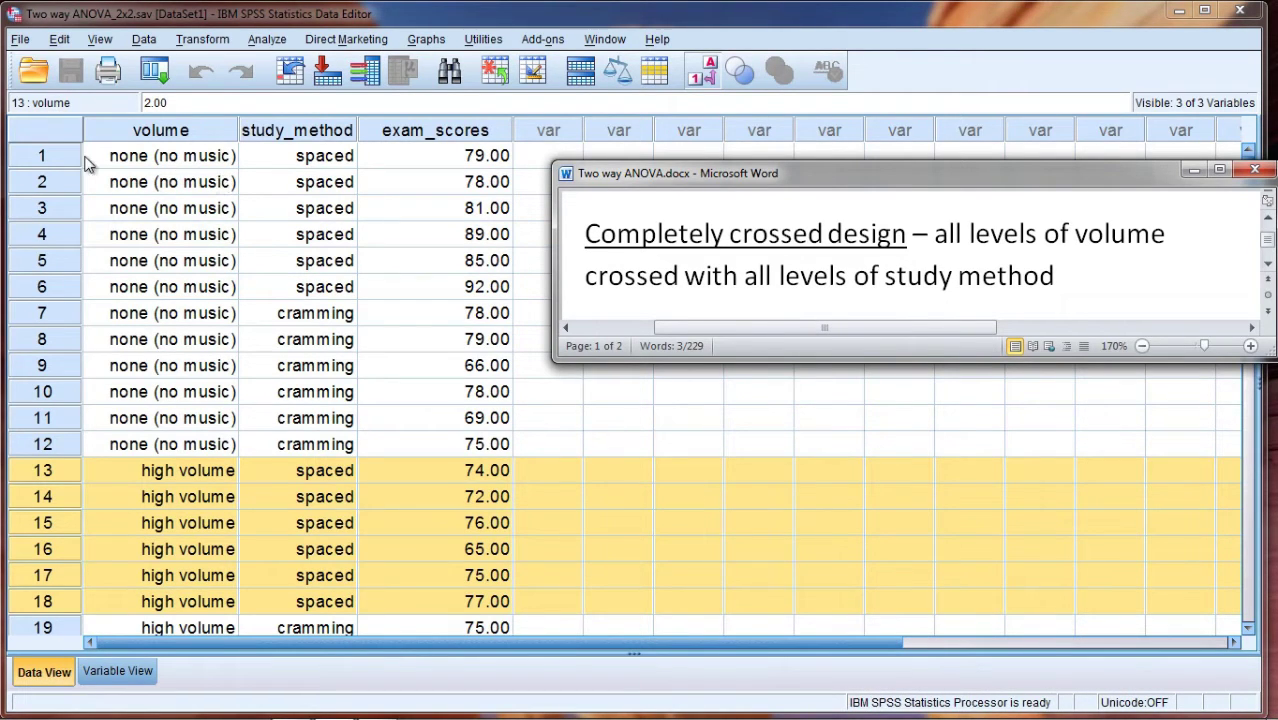
Select rows 1–6 and 13–24, then highlight the all-levels-crossed explanation in the Word note
drag(58, 155, 51, 443)
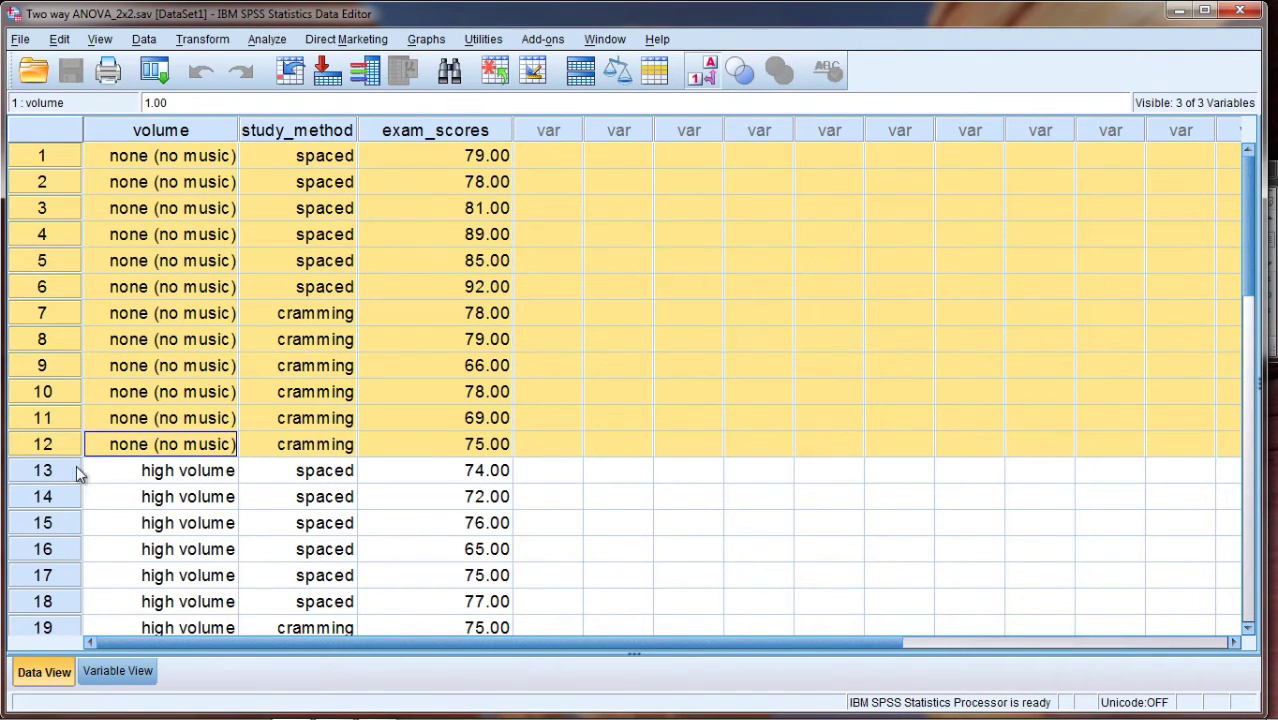
drag(76, 468, 51, 623)
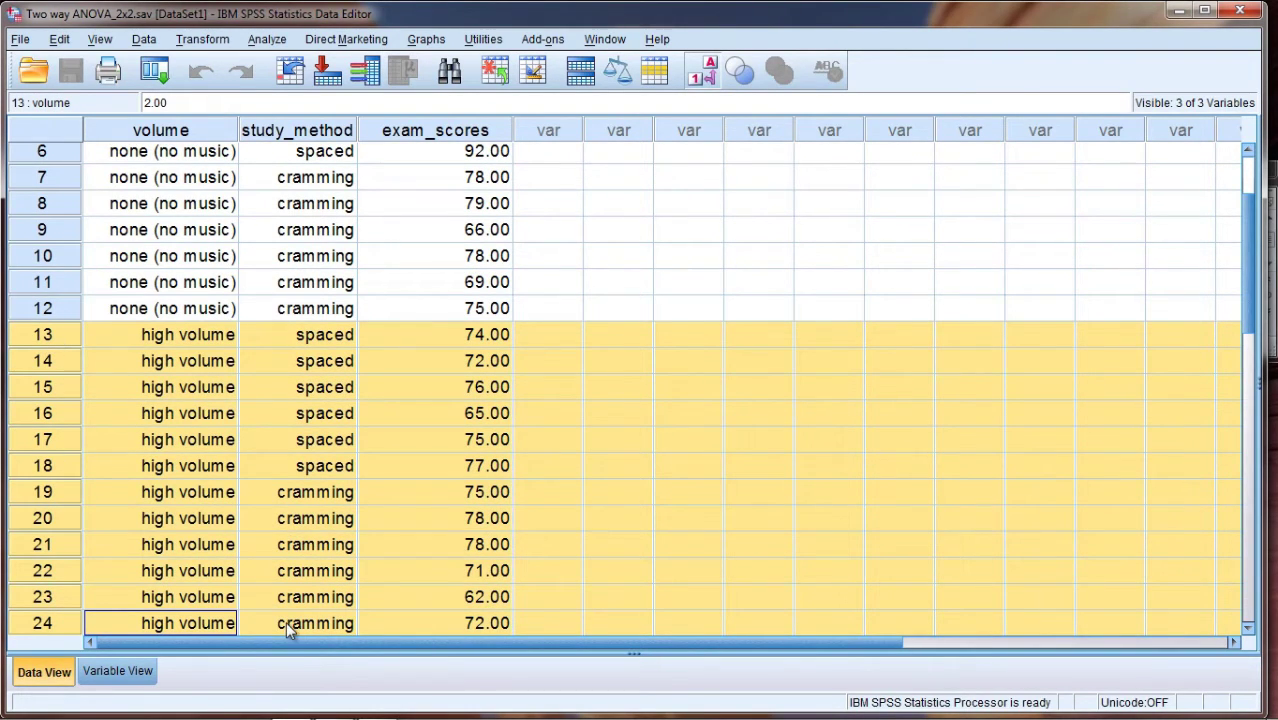
click(1268, 216)
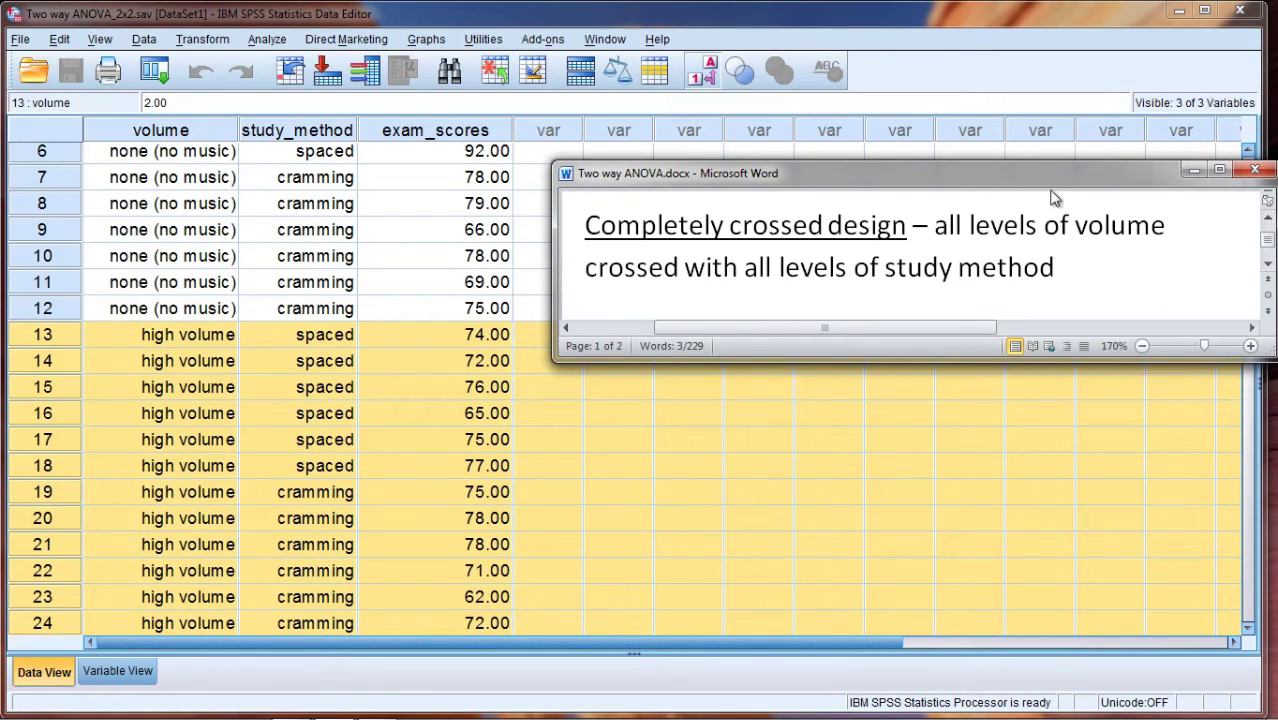
drag(934, 230, 1117, 258)
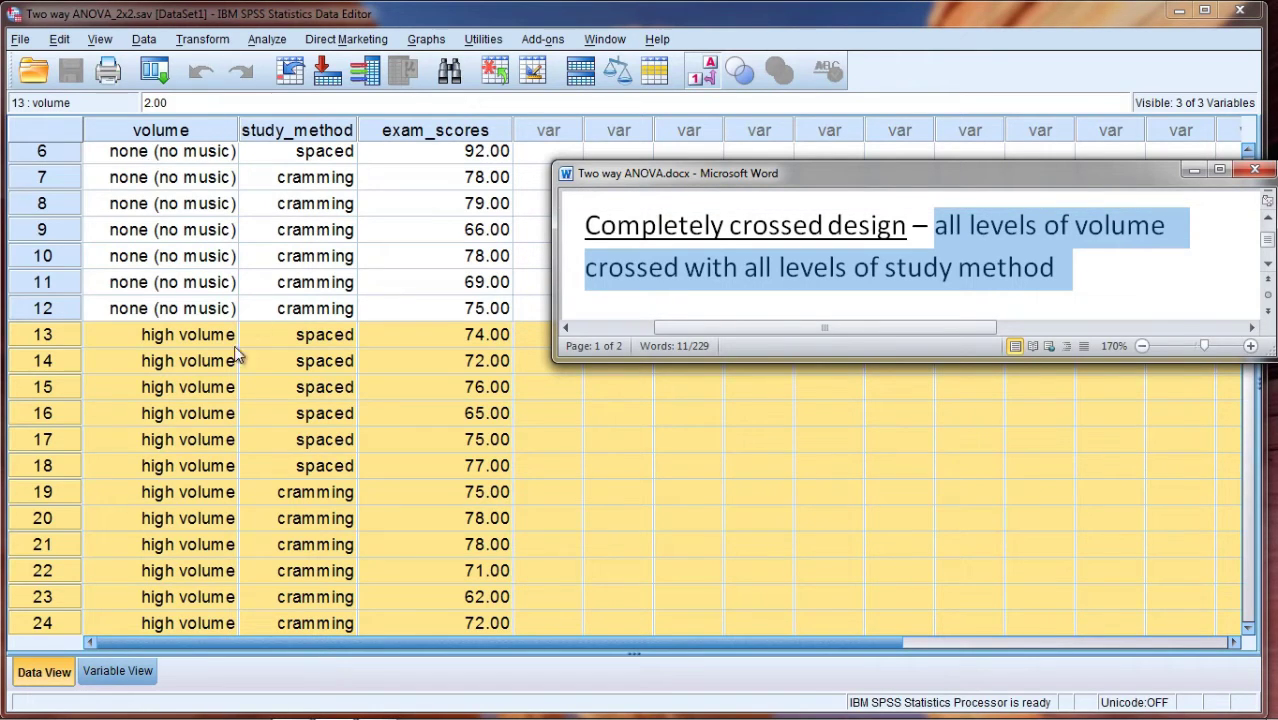
Clear the row highlight and select the volume and study_method columns together
click(571, 460)
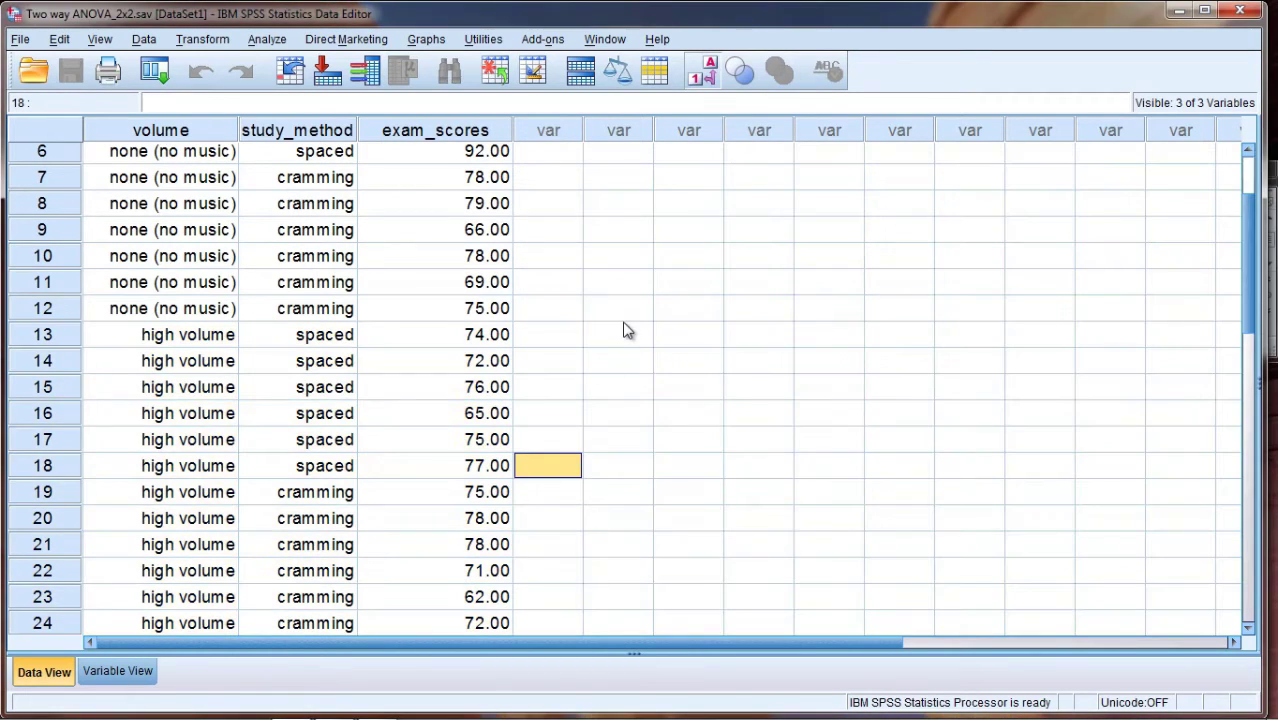
click(1267, 267)
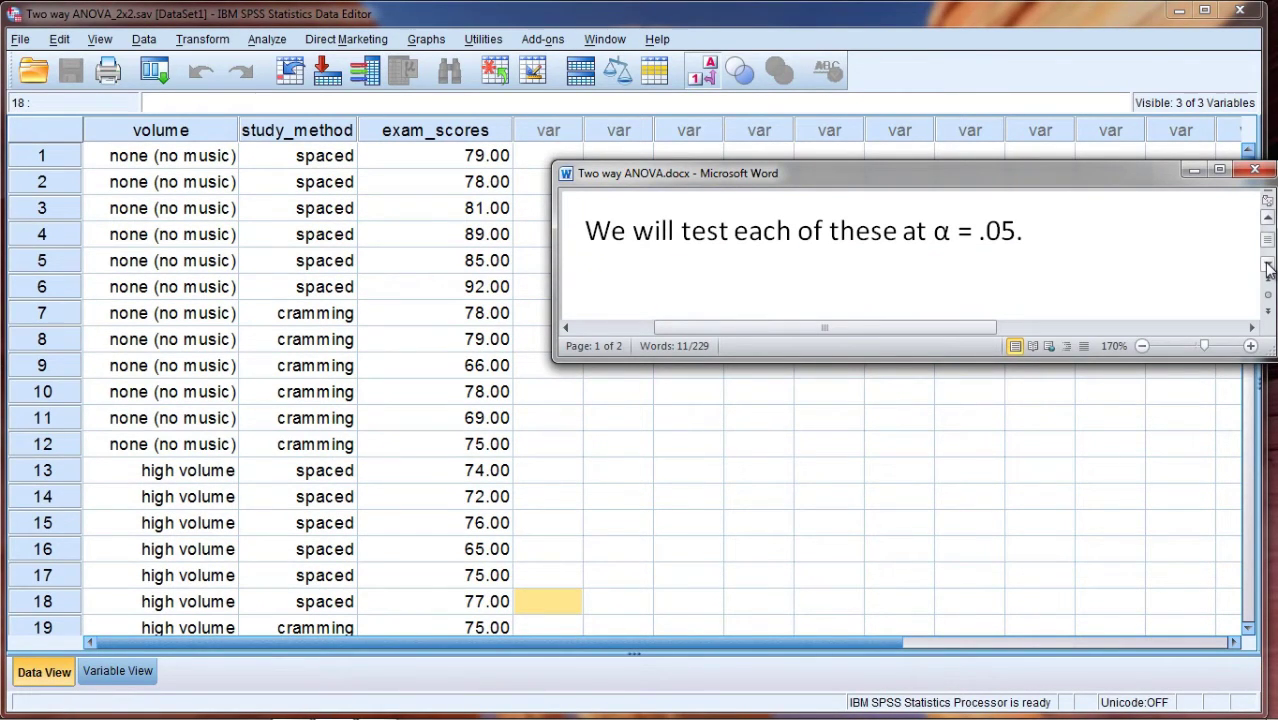
click(152, 133)
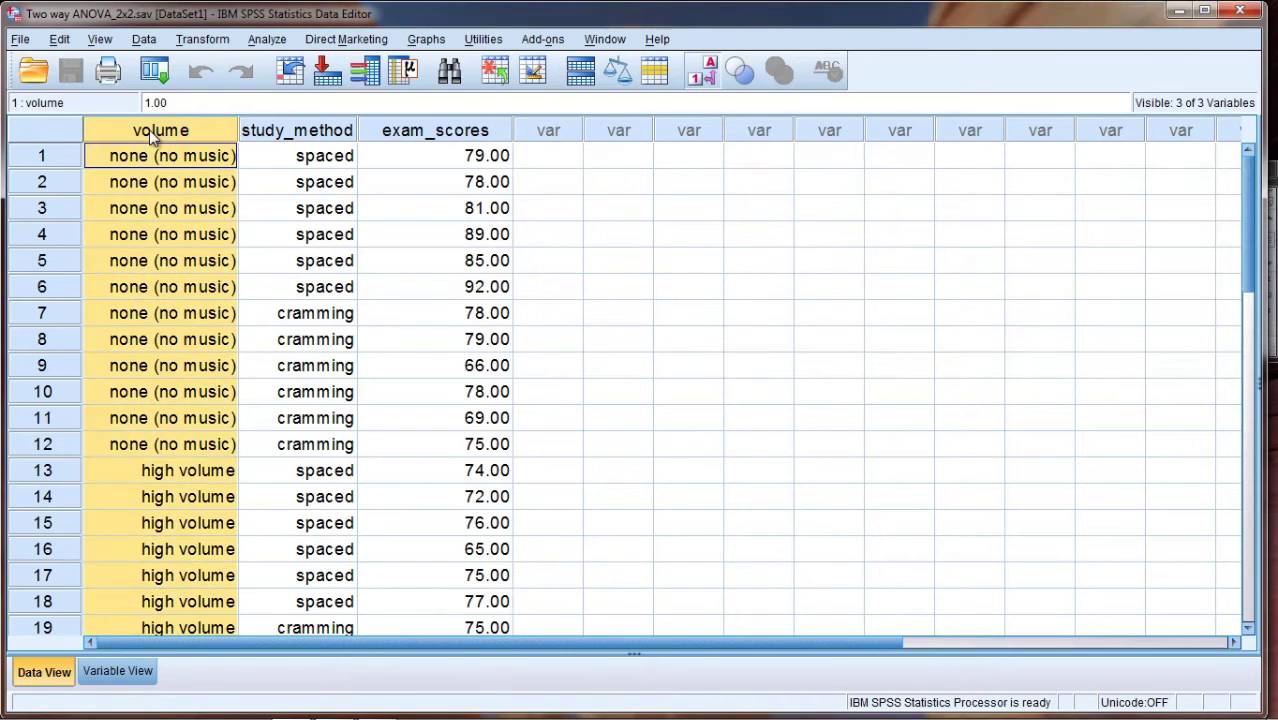
click(268, 134)
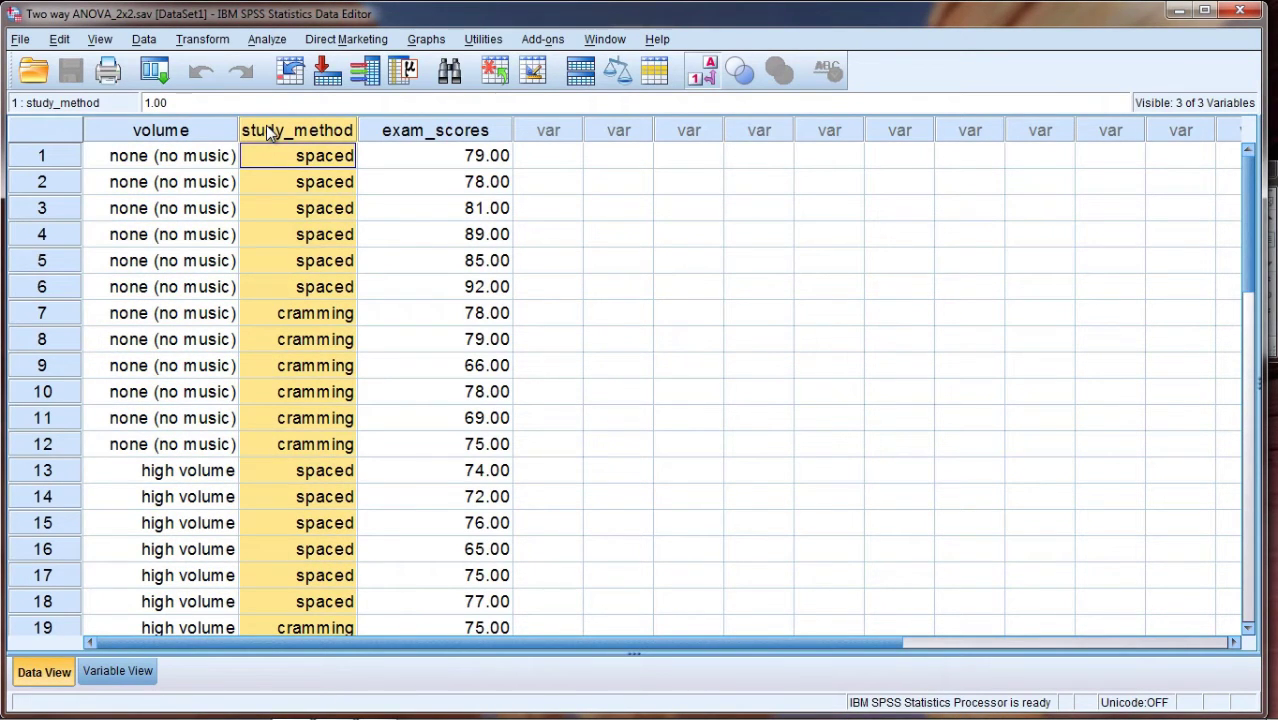
click(214, 134)
shift+click(265, 136)
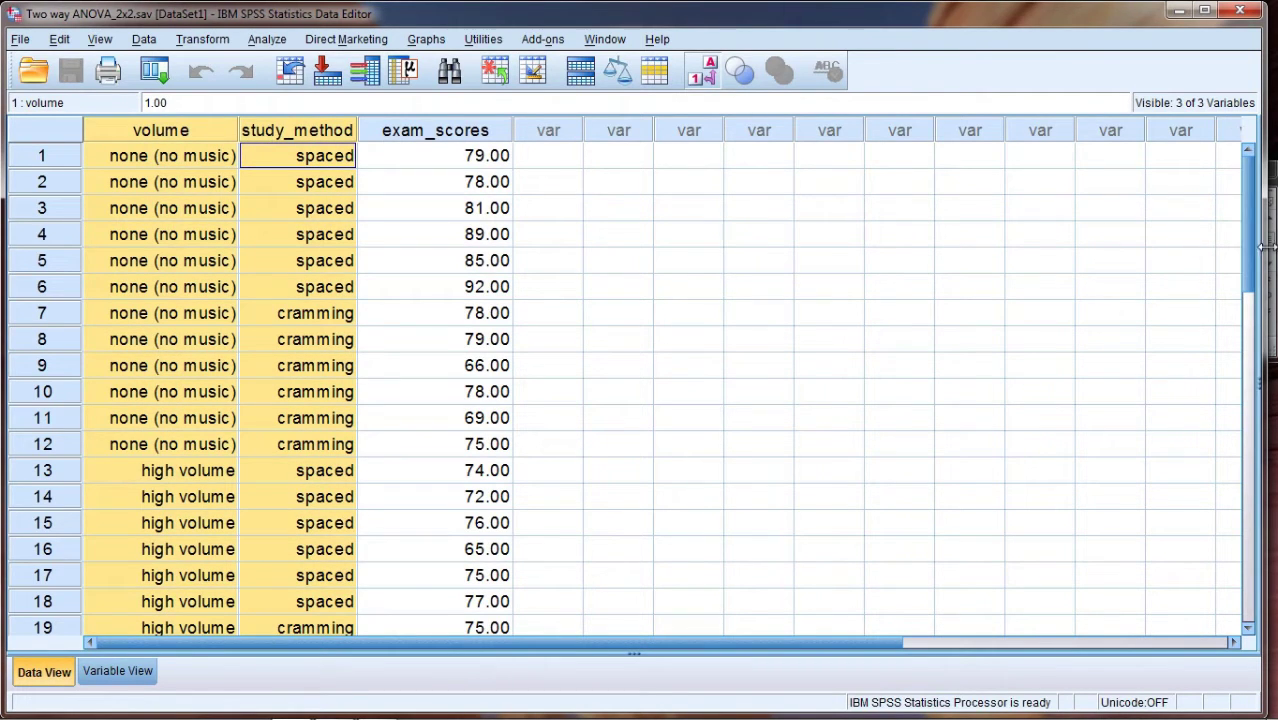
Select 'α = .05' in the Word notes, then minimize Word
key(alt+Tab)
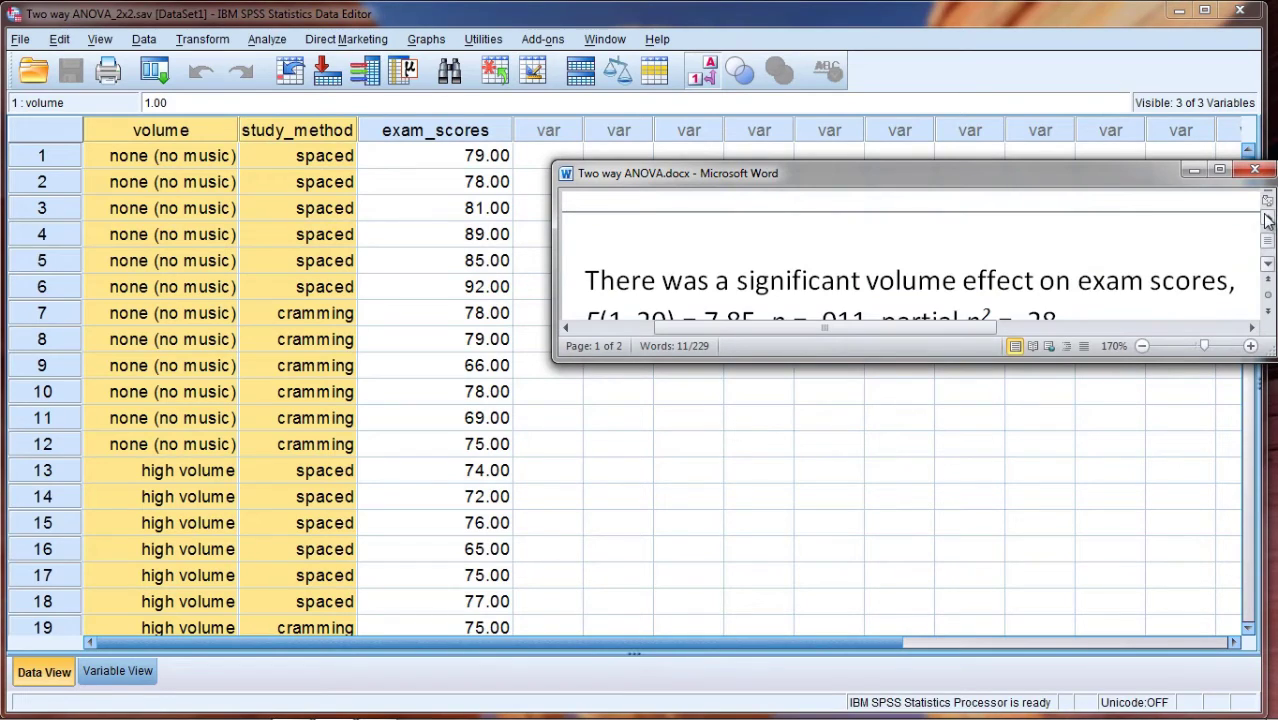
scroll(1267, 222, up, 5)
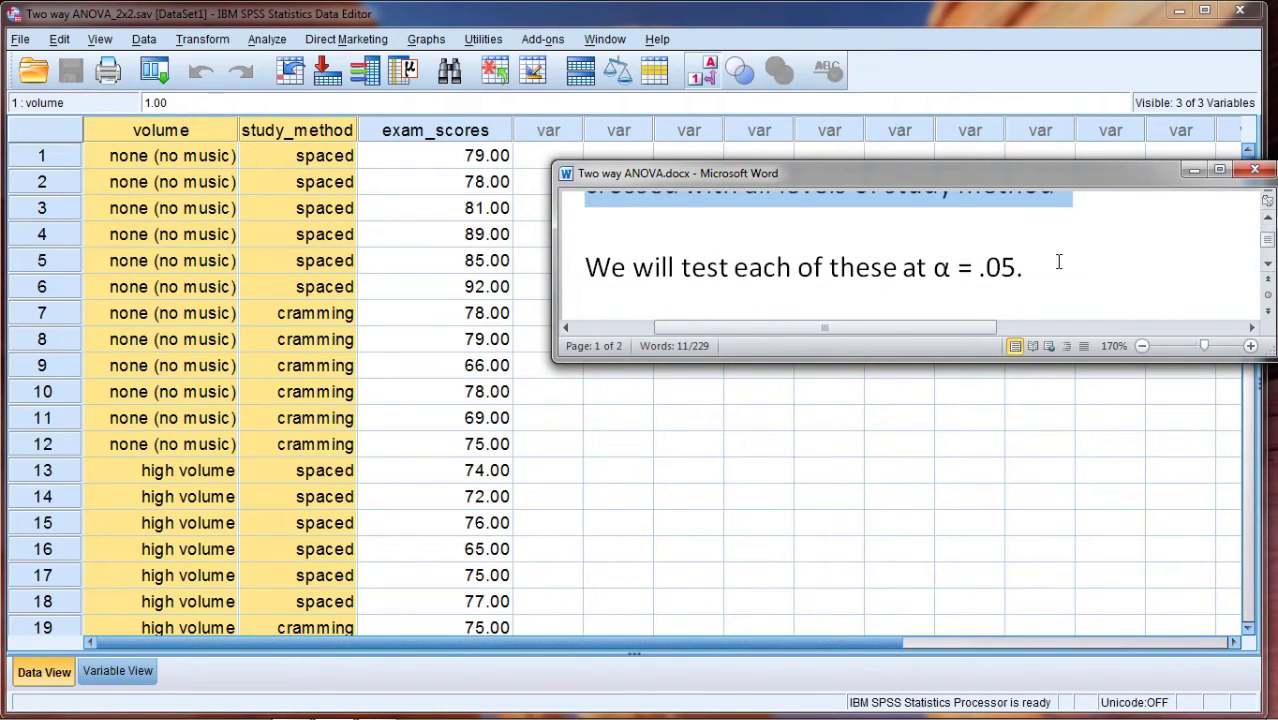
click(936, 270)
shift+click(1008, 276)
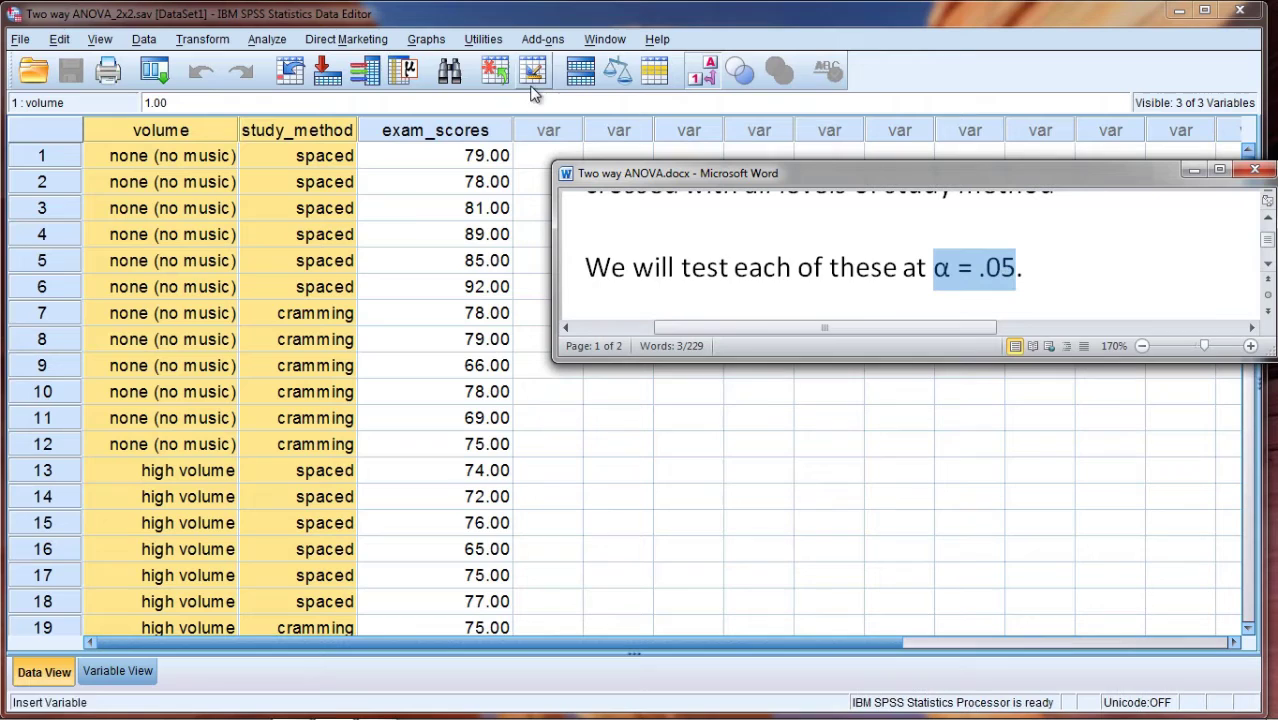
click(1194, 170)
Start Analyze > General Linear Model > Univariate with exam_scores as the dependent variable
click(266, 39)
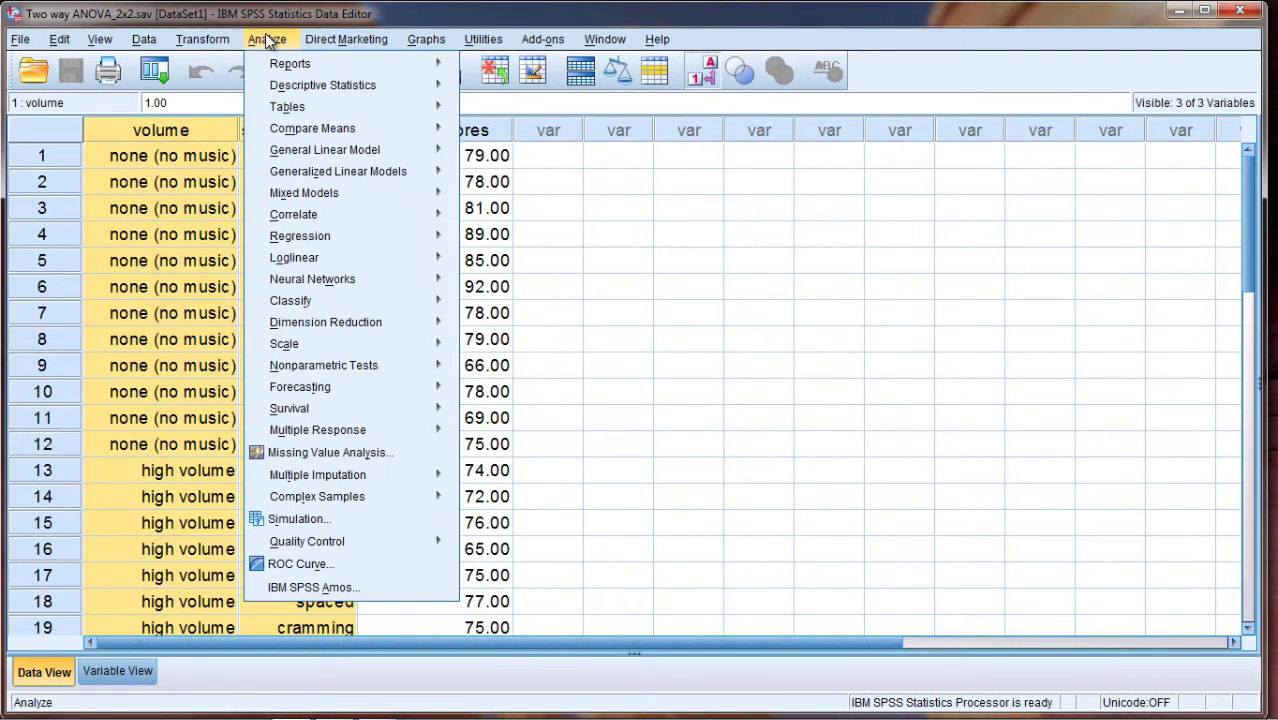
mouse_move(281, 150)
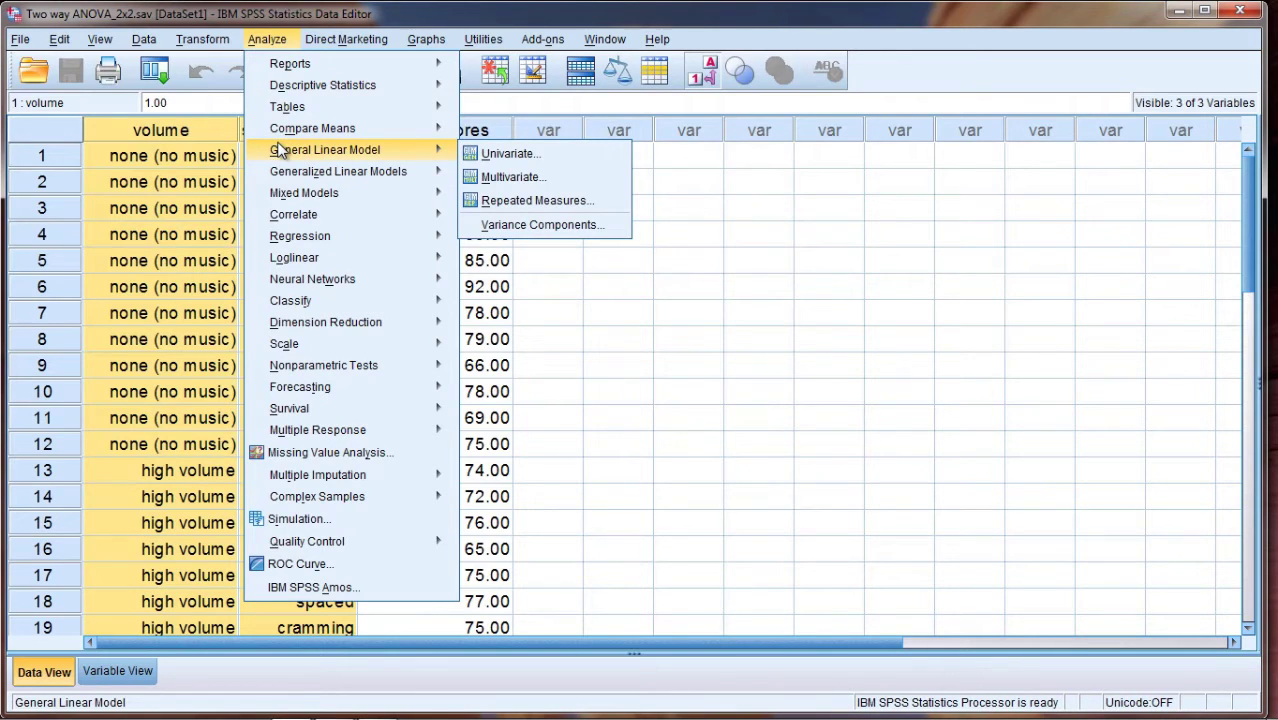
click(568, 153)
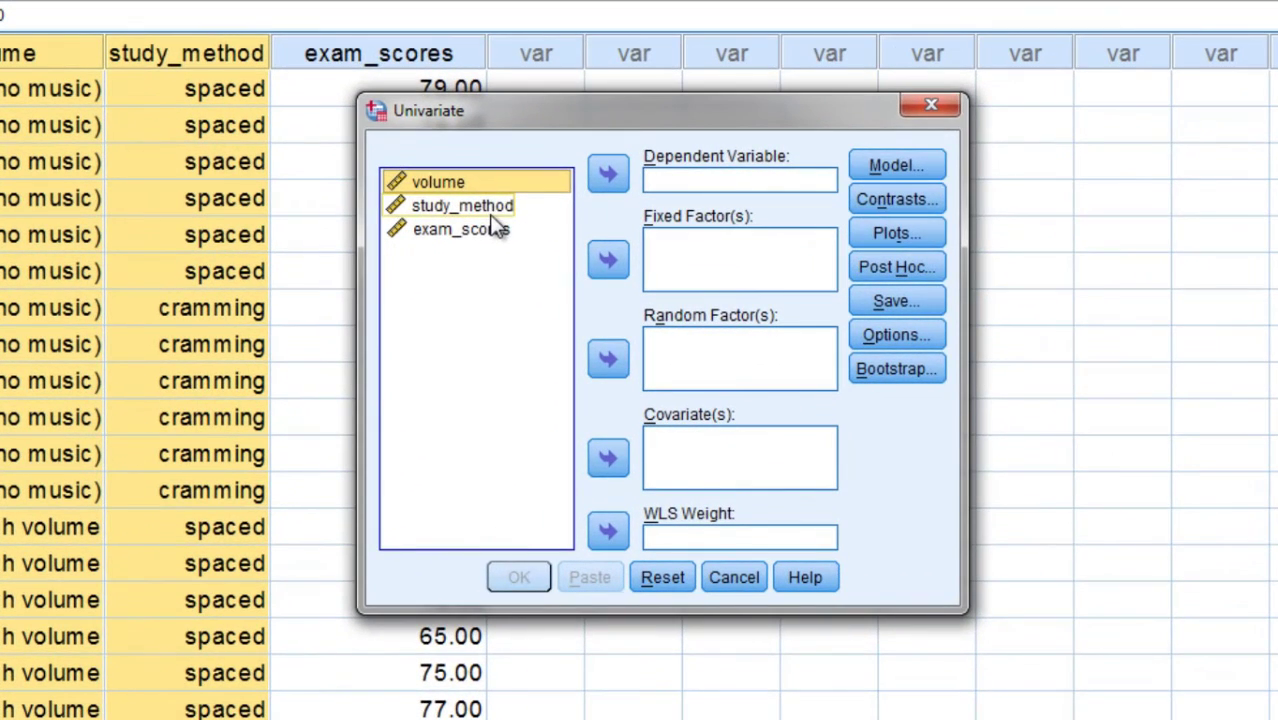
click(402, 48)
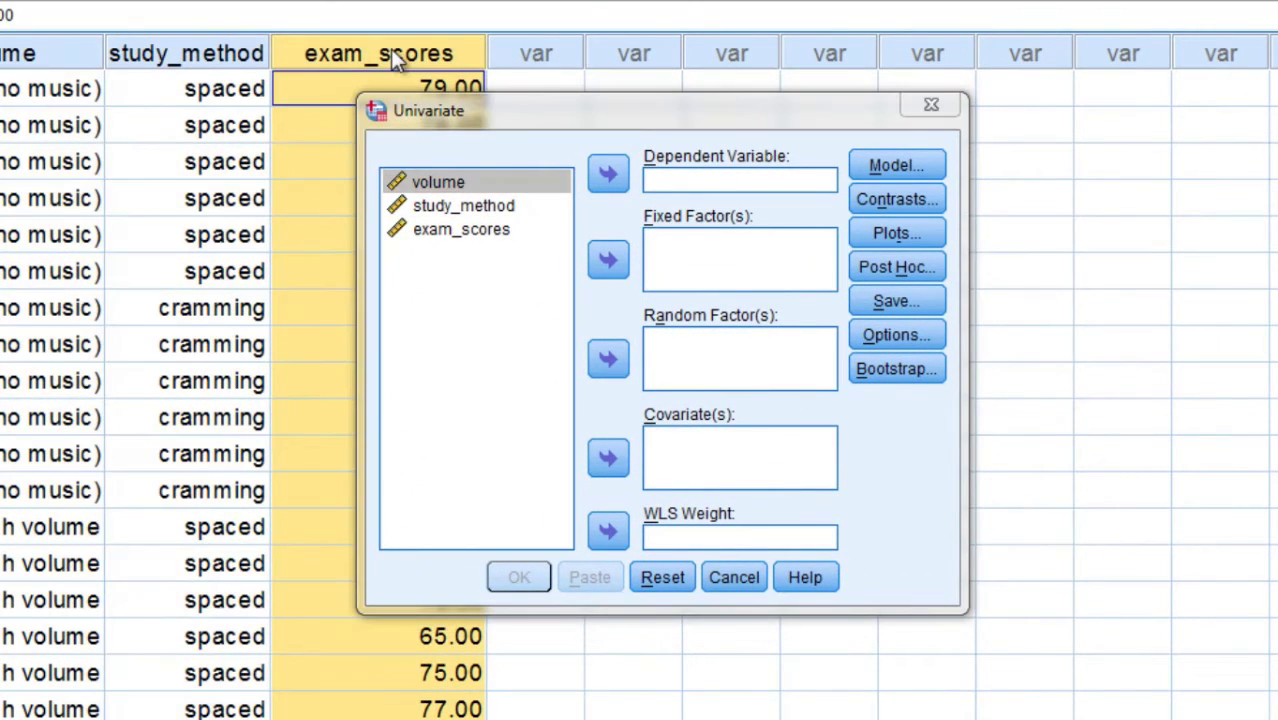
click(441, 232)
click(608, 174)
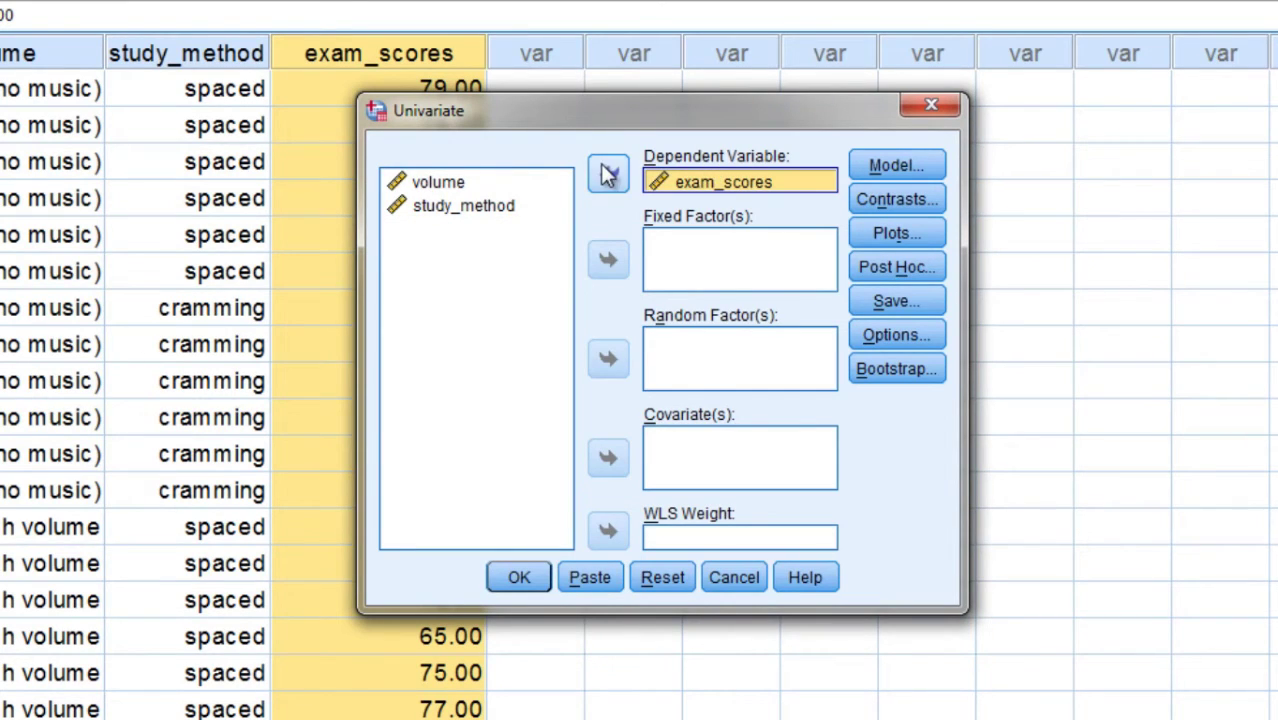
Add volume and study_method as fixed factors
click(440, 214)
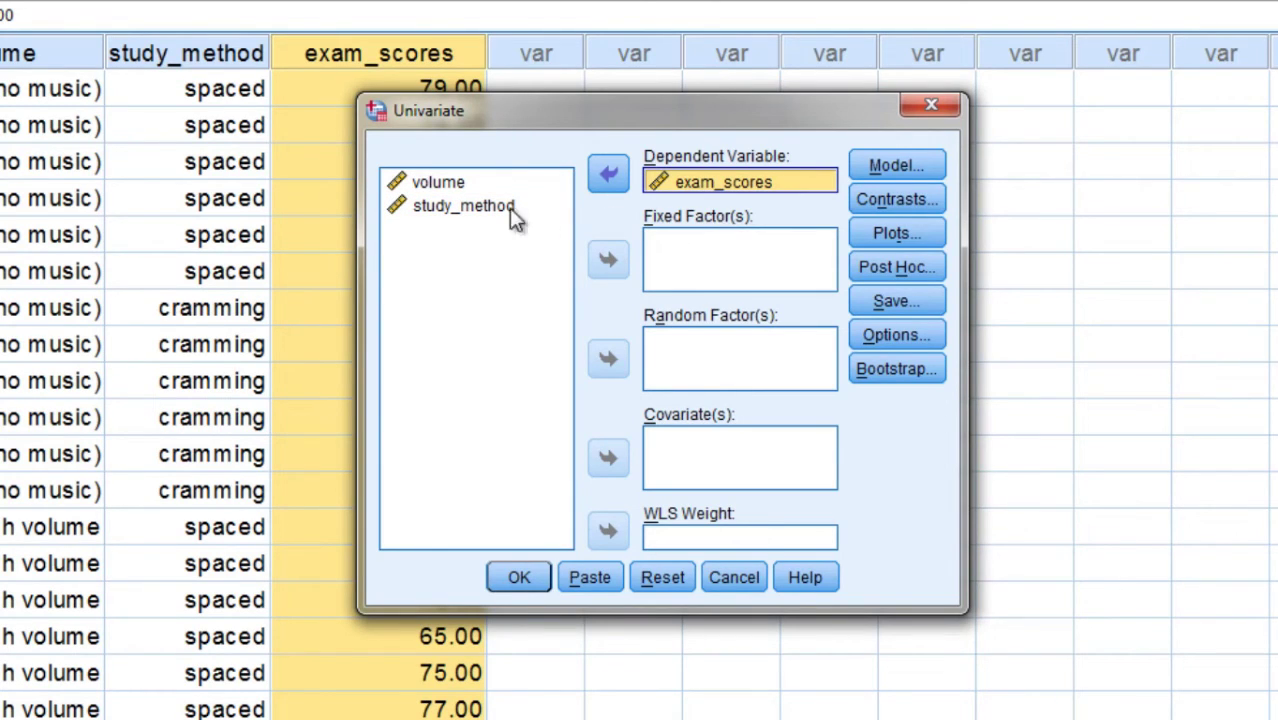
click(445, 183)
shift+click(437, 205)
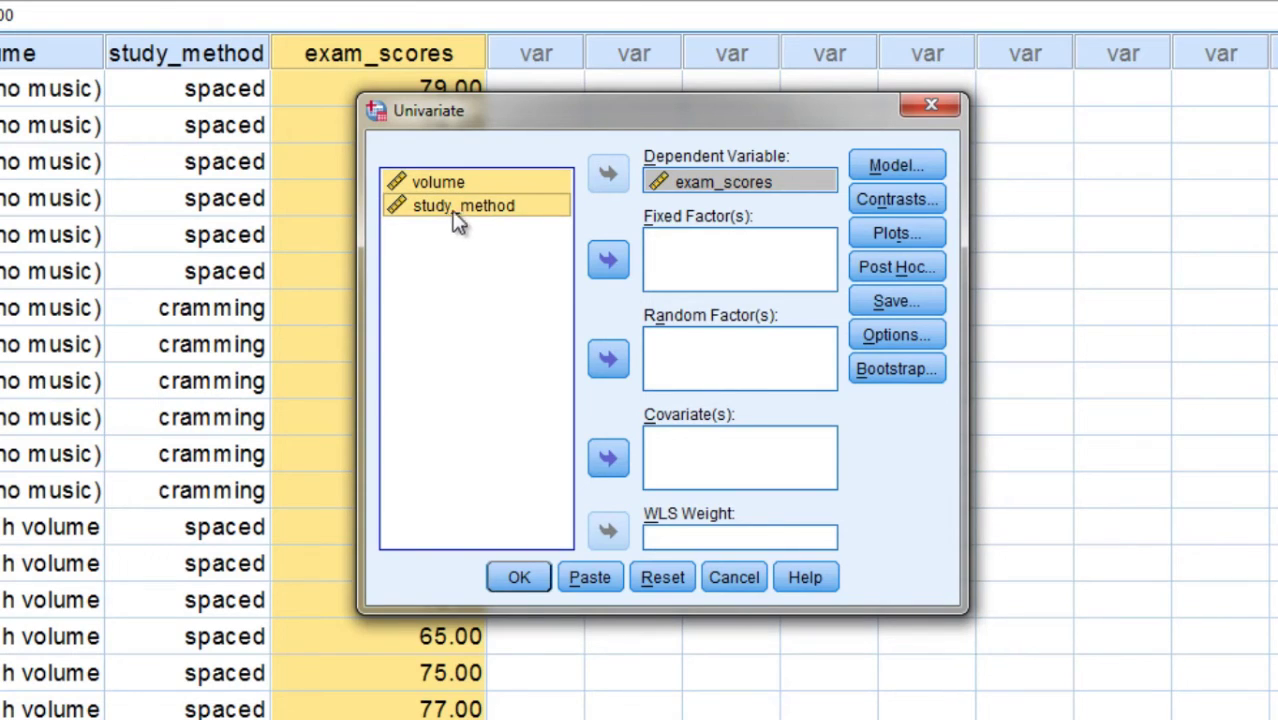
click(610, 262)
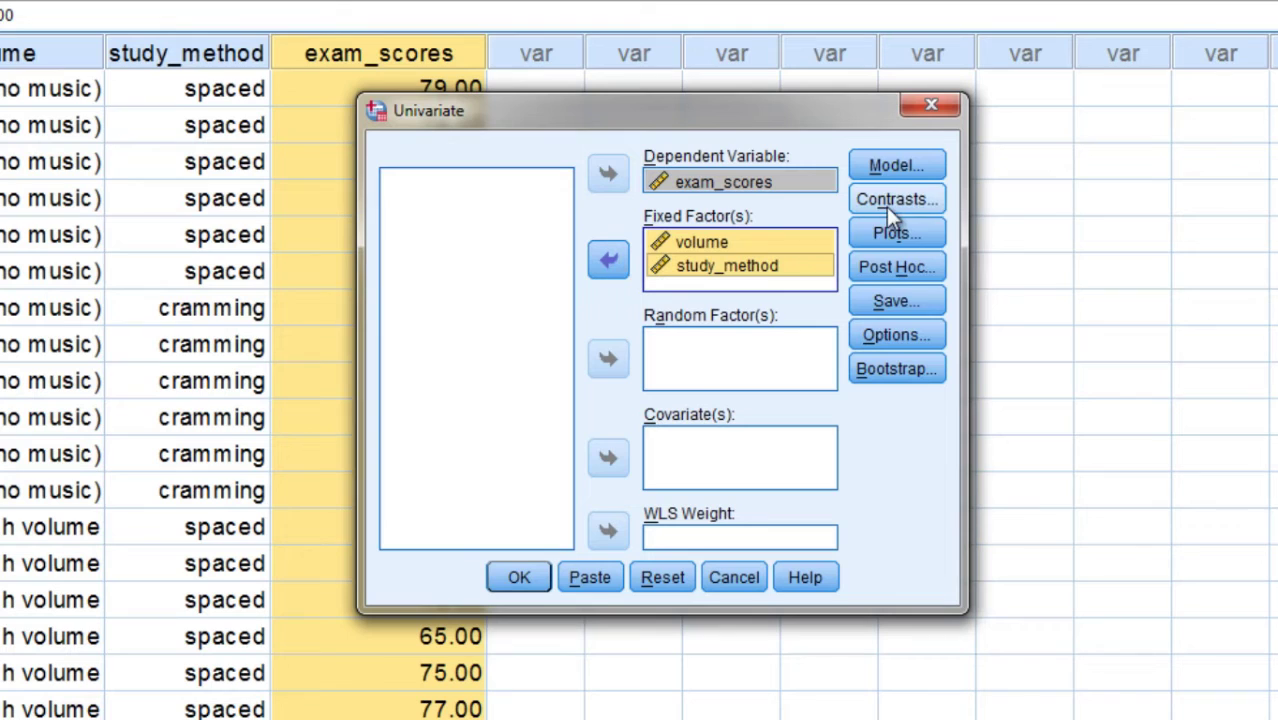
In Options, show means for volume, study_method and volume*study_method, plus descriptives, effect sizes, homogeneity tests
click(878, 334)
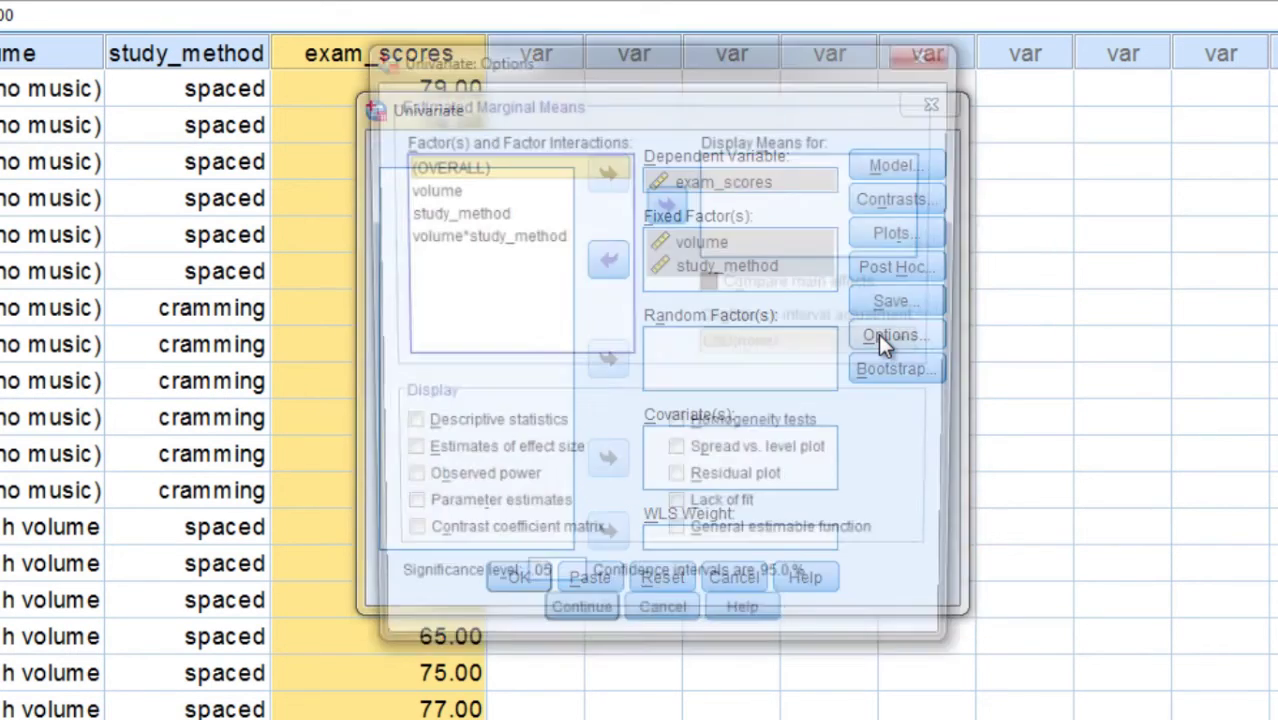
click(441, 192)
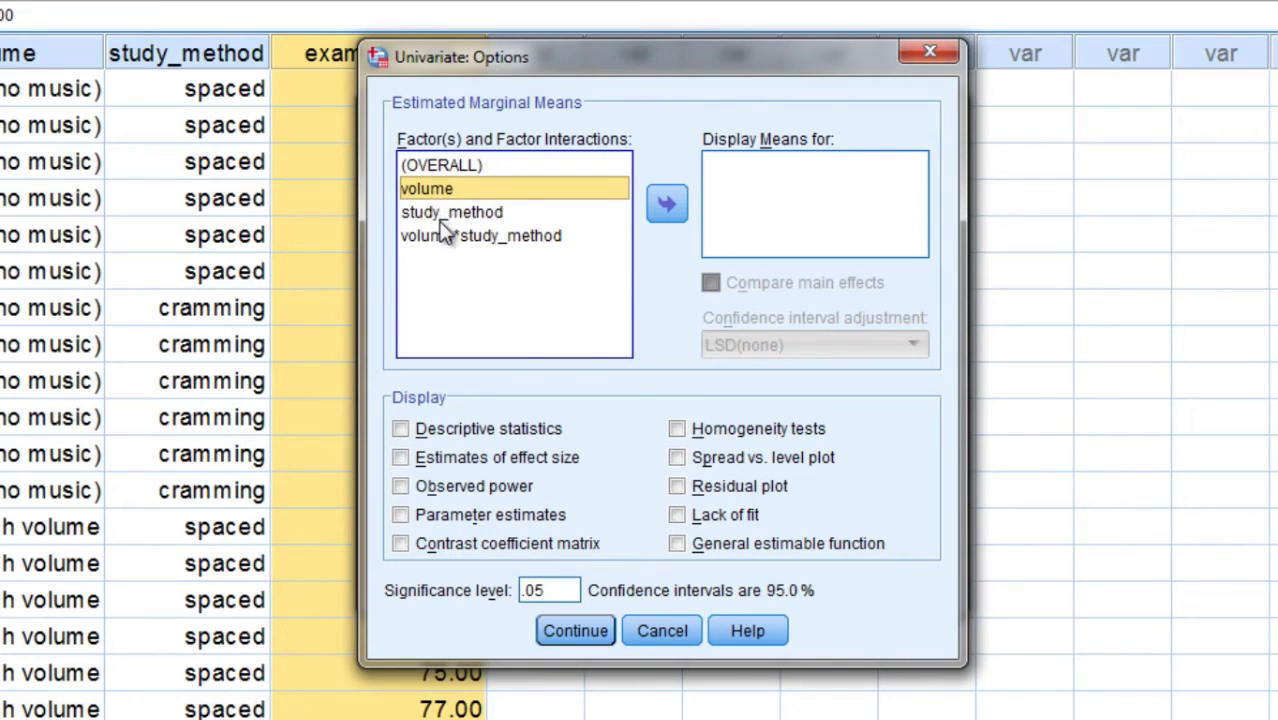
ctrl+click(445, 212)
ctrl+click(436, 238)
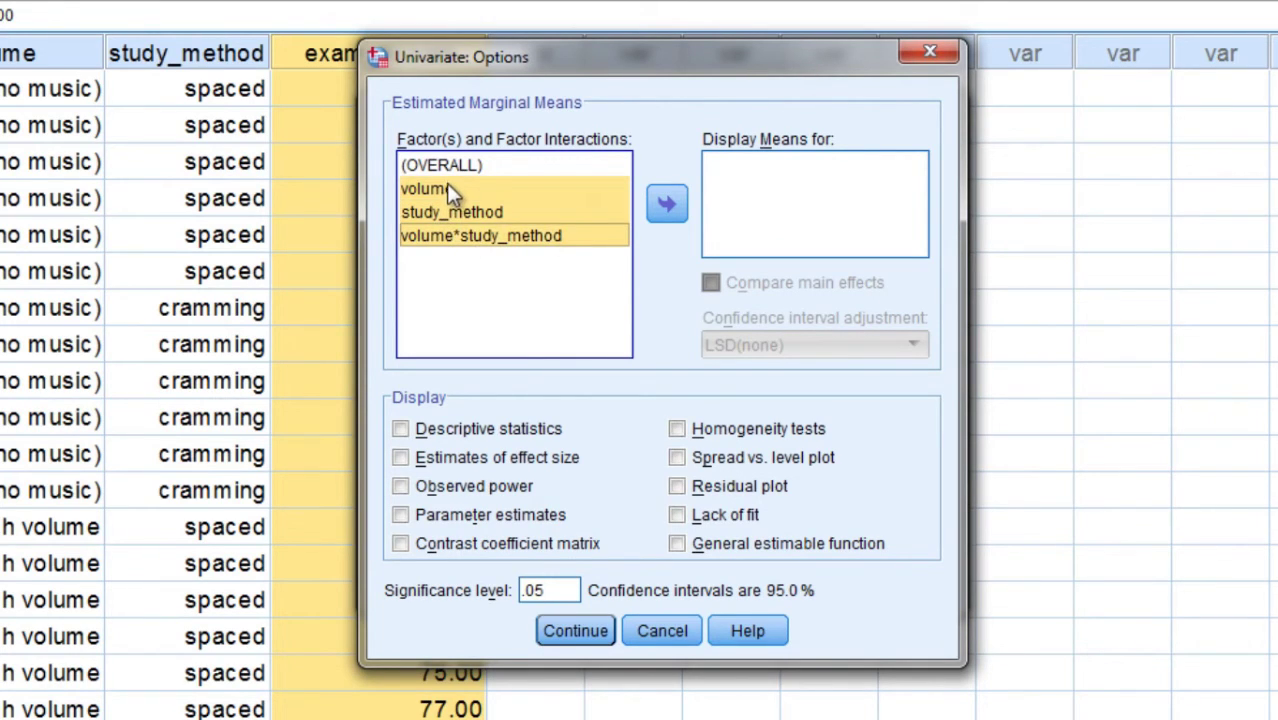
click(651, 209)
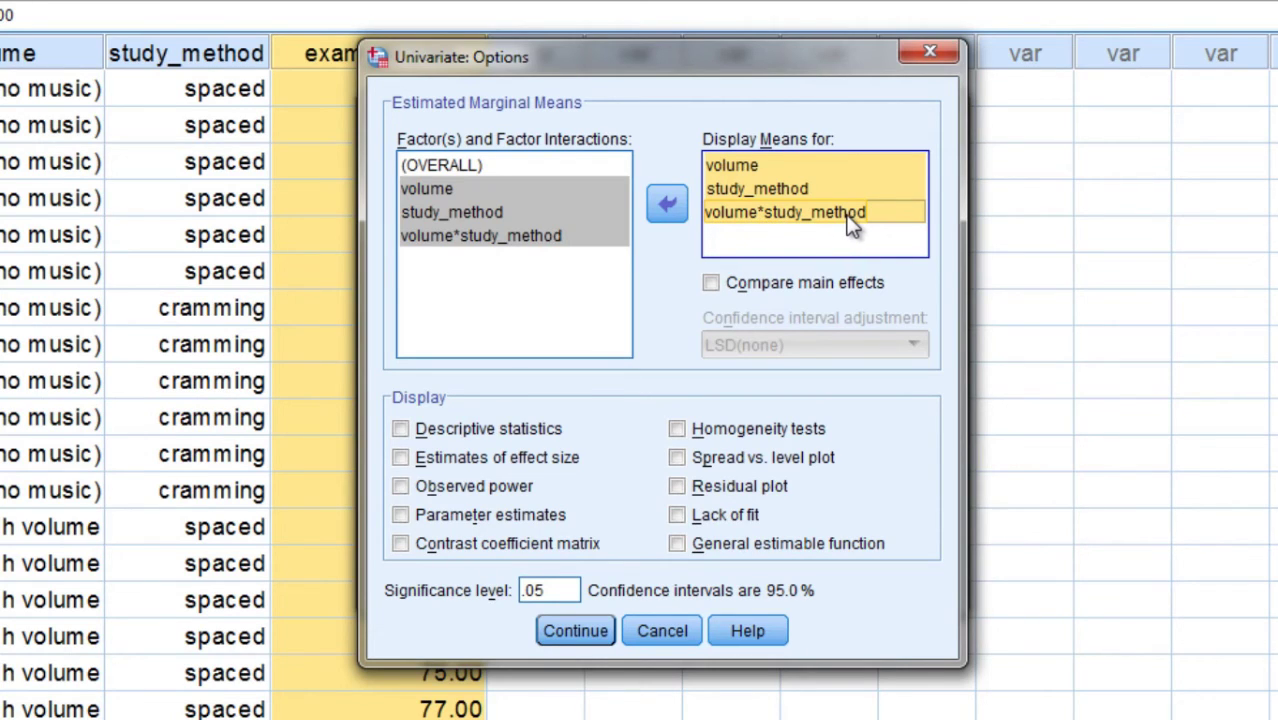
click(401, 428)
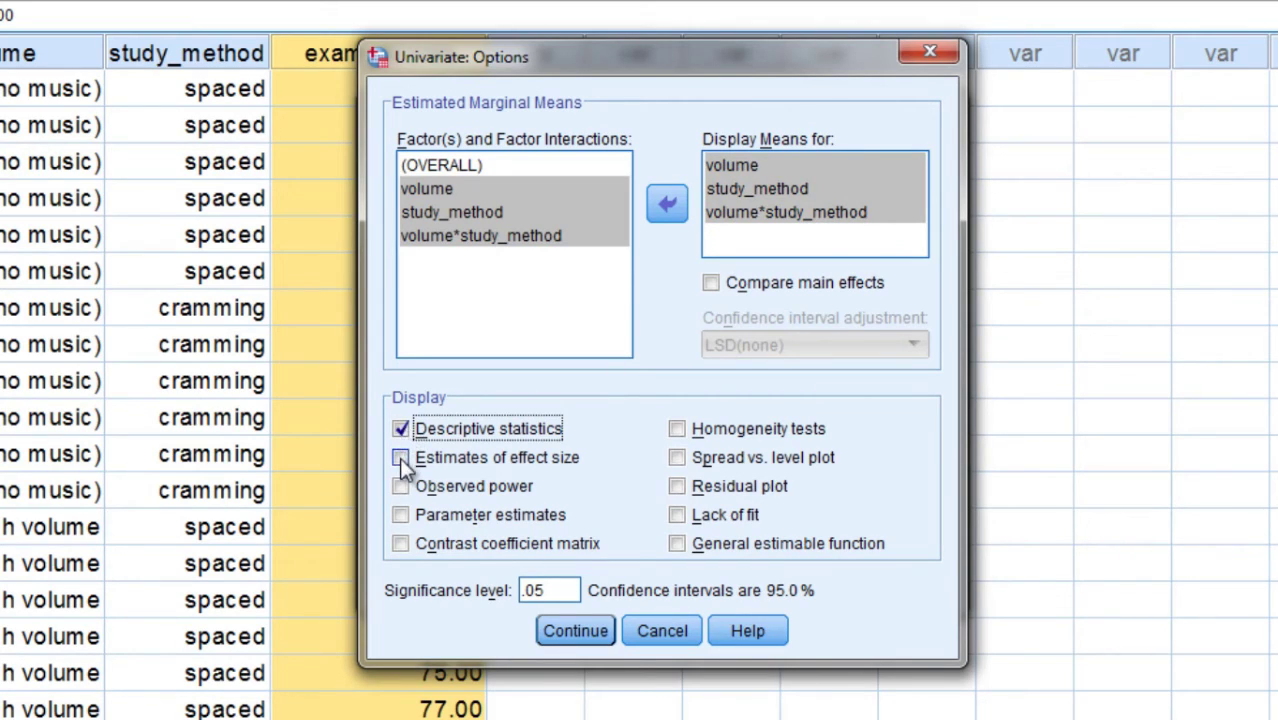
click(400, 457)
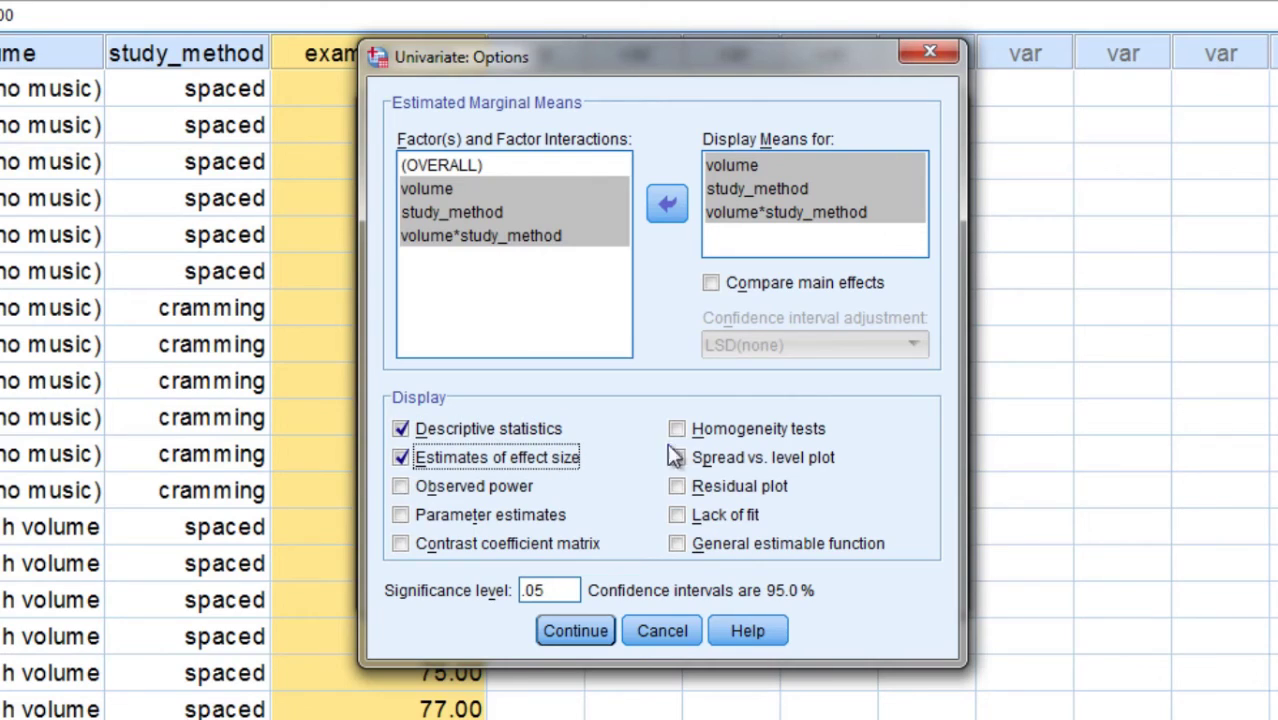
click(685, 437)
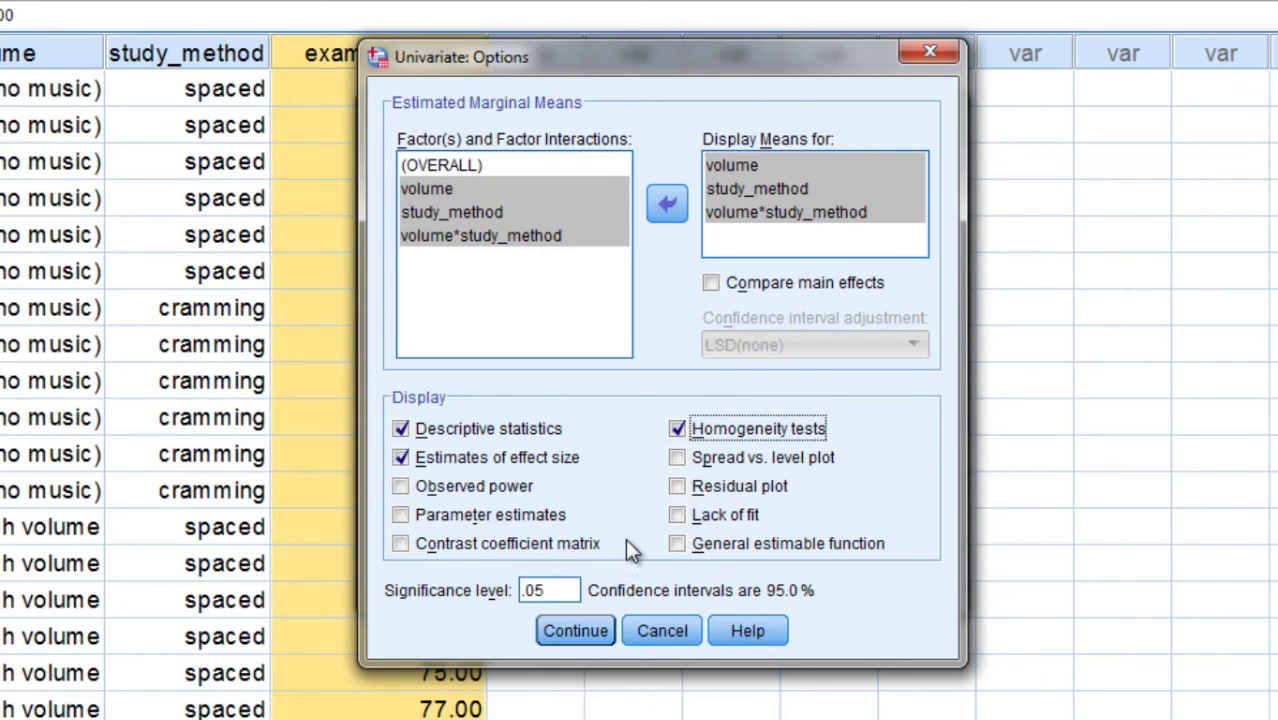
click(585, 632)
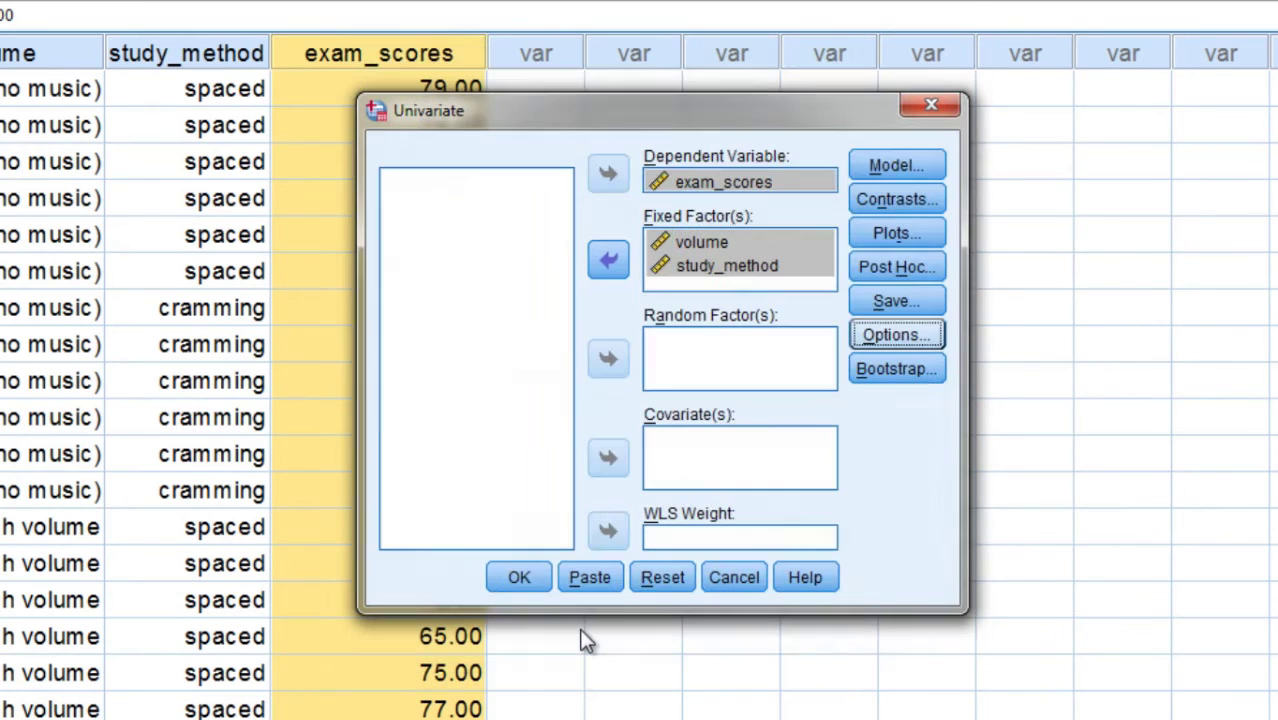
Add a volume*study_method profile plot: volume on the horizontal axis, study_method as separate lines
click(928, 231)
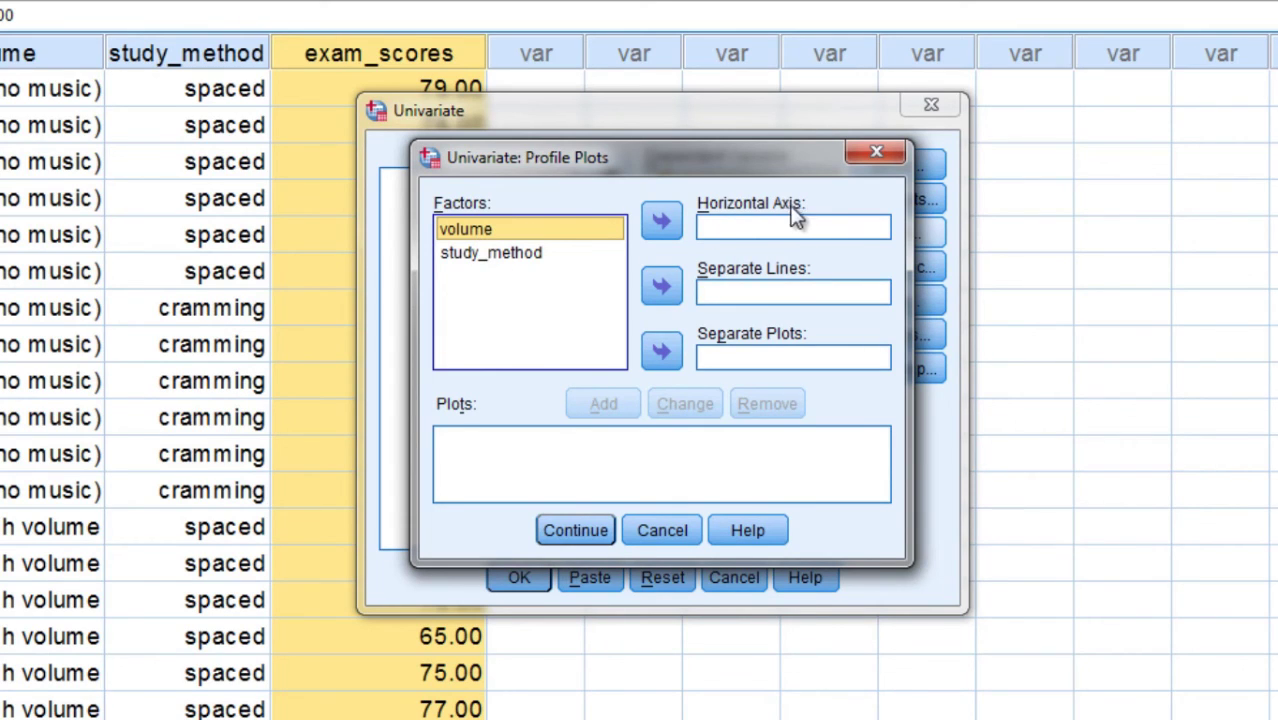
click(660, 224)
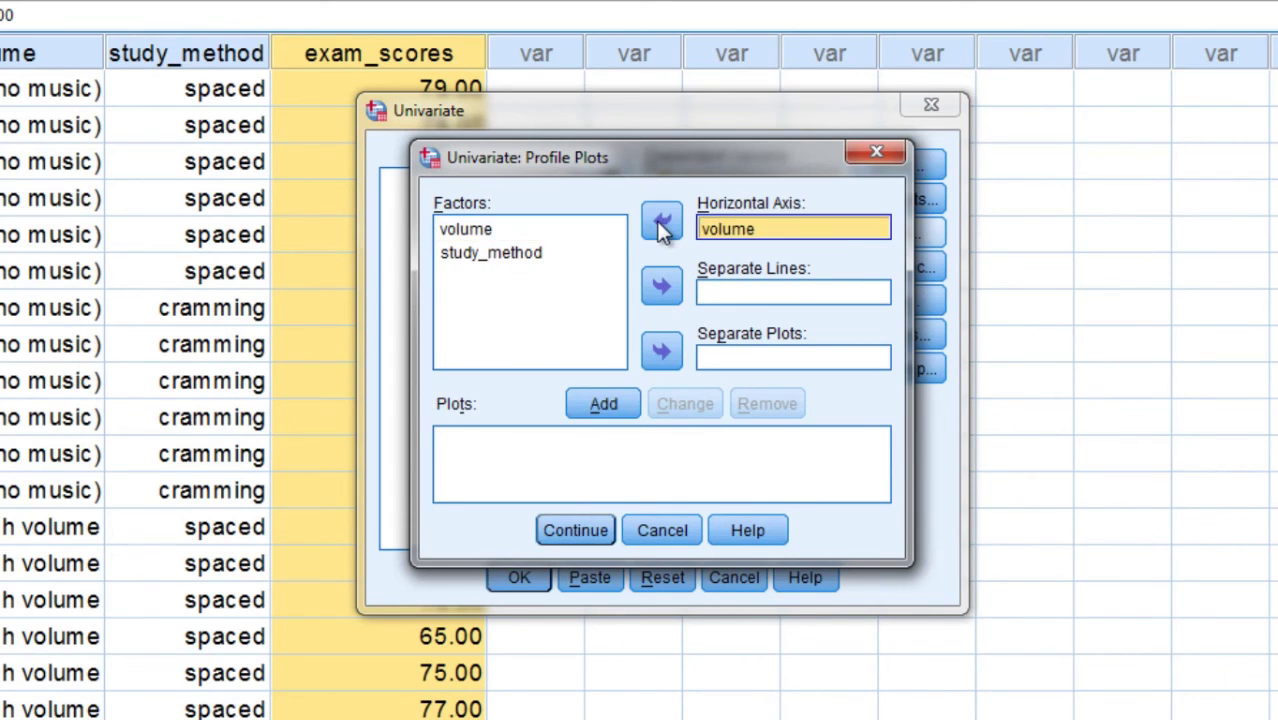
click(467, 256)
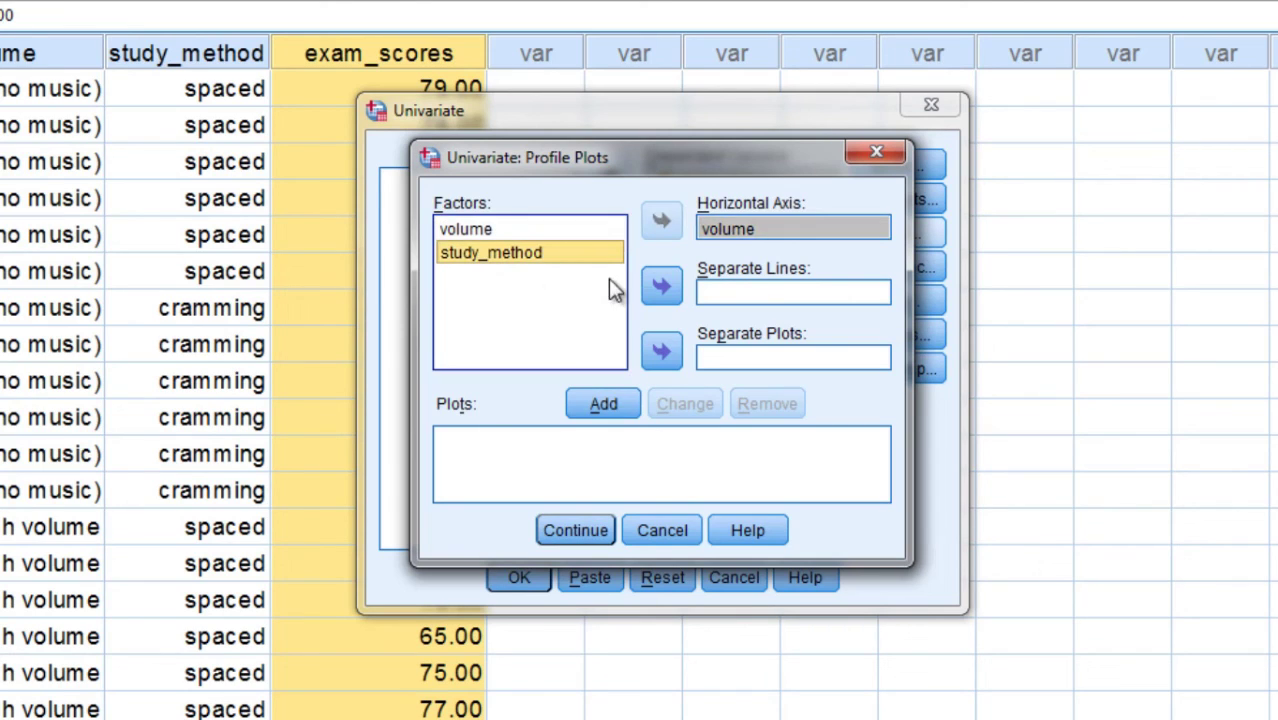
click(668, 289)
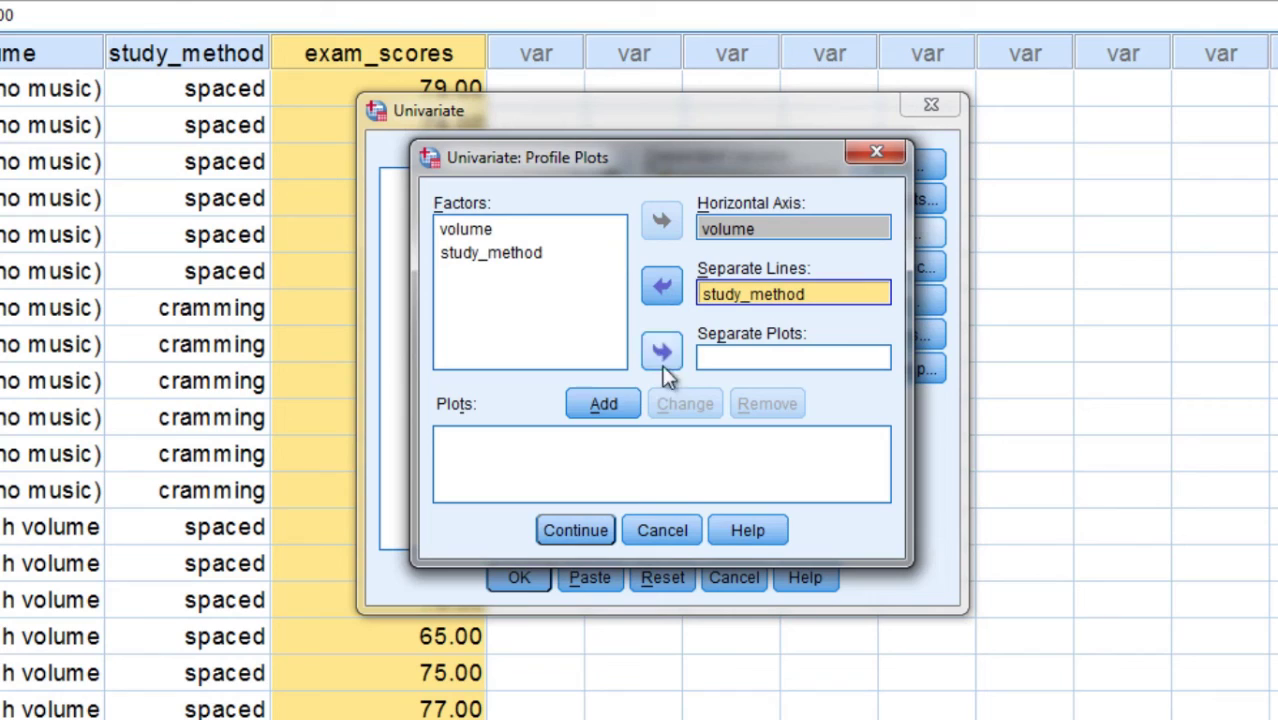
click(621, 404)
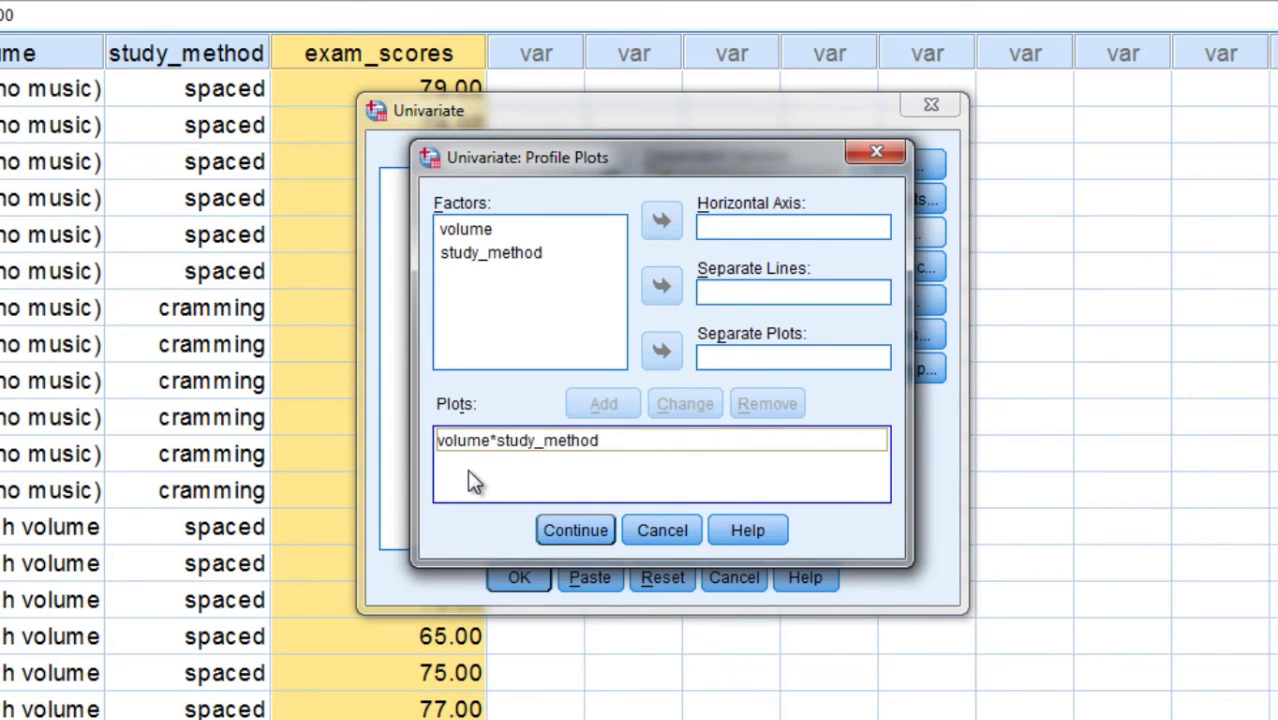
click(574, 530)
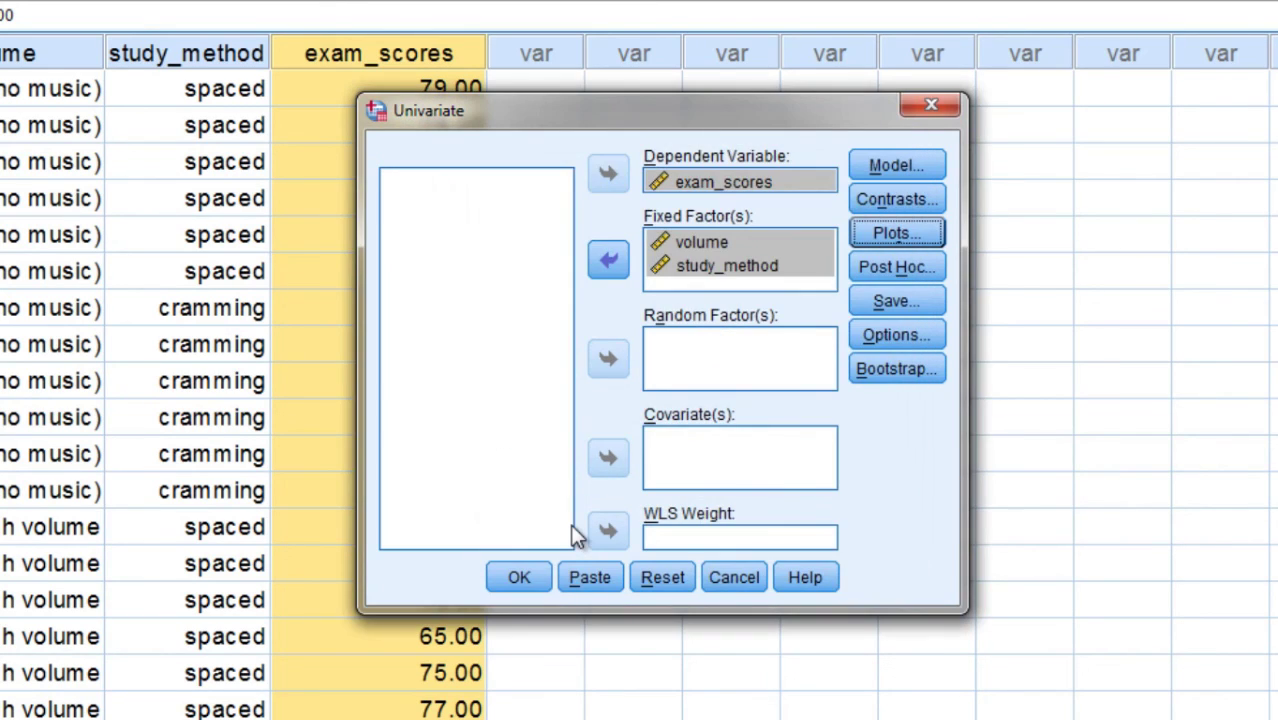